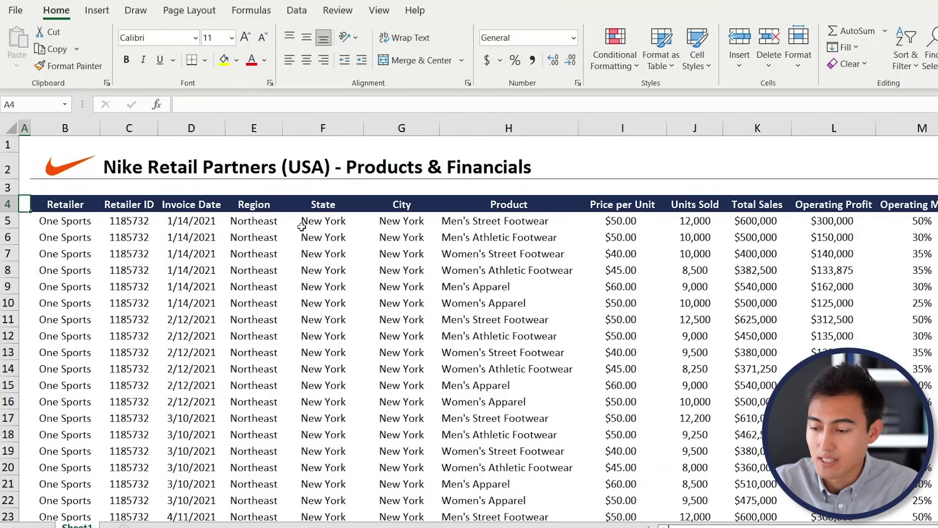
- Look over the Nike sales data, jumping to its last row and back to the top
drag(302, 226, 402, 301)
drag(482, 255, 515, 350)
drag(633, 251, 922, 339)
click(68, 269)
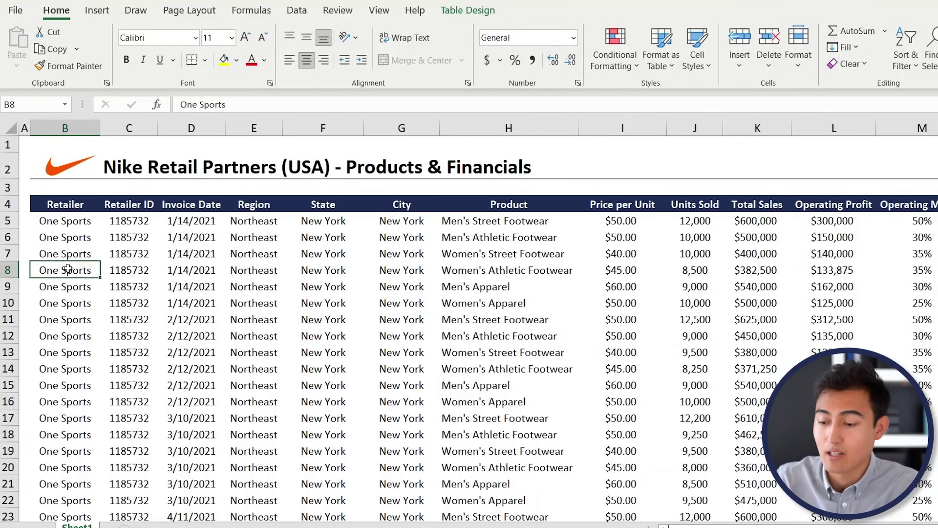
key(ctrl+Down)
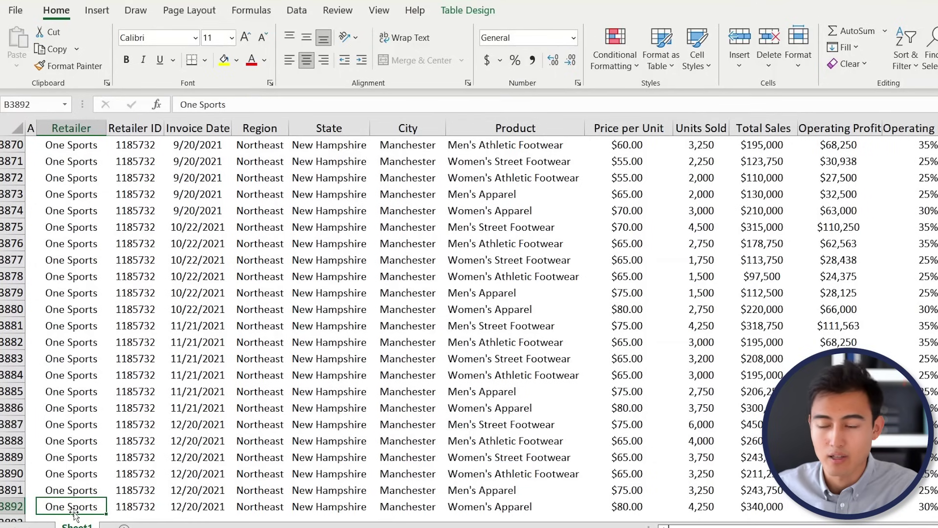
key(ctrl+Up)
key(ctrl+Up)
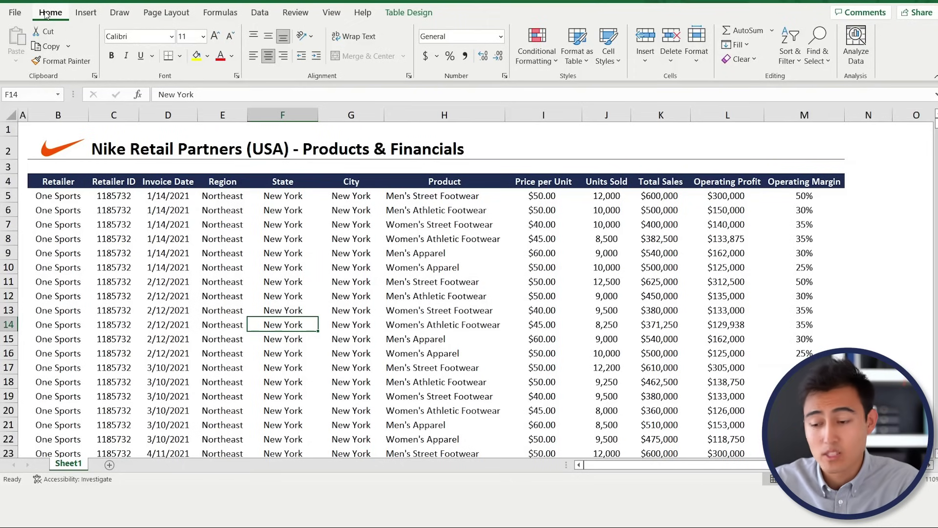
- Insert a PivotTable on a new sheet with Region in Rows and Sum of Total Sales in Values
click(84, 14)
click(21, 37)
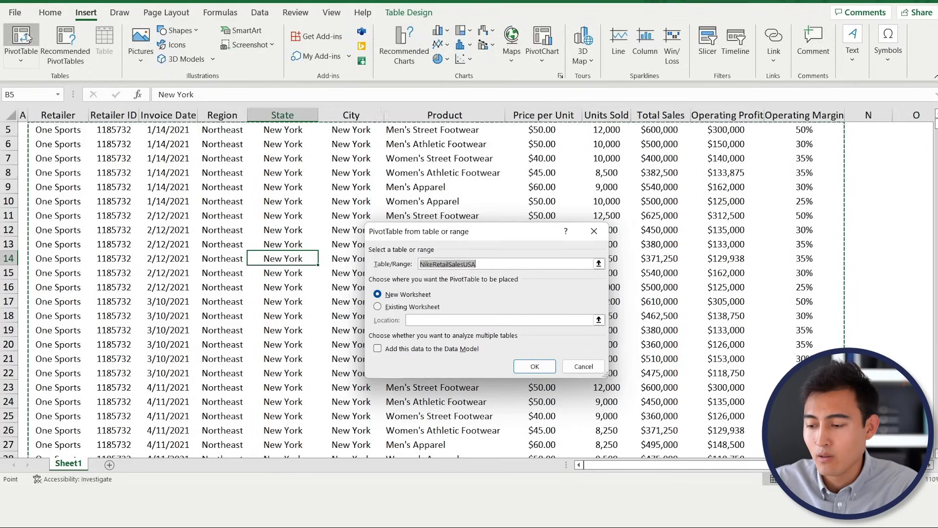
click(535, 368)
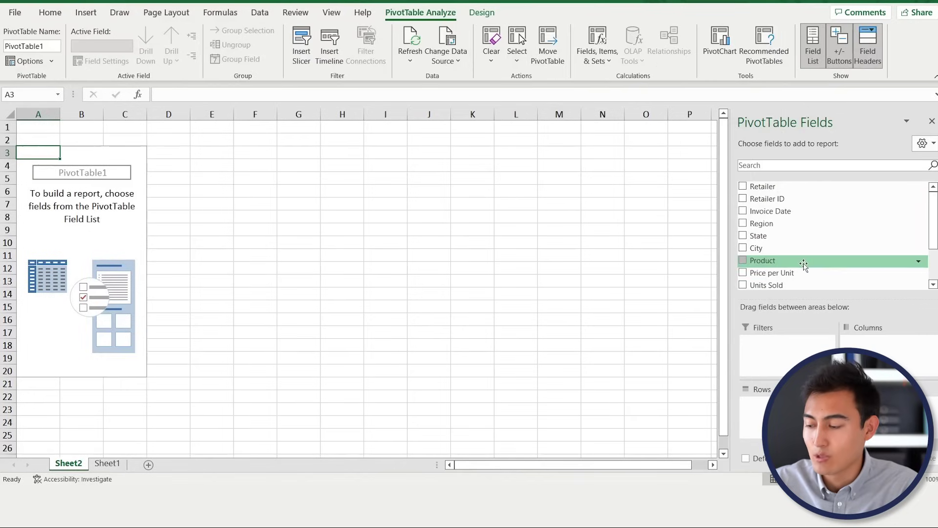
drag(777, 224, 771, 312)
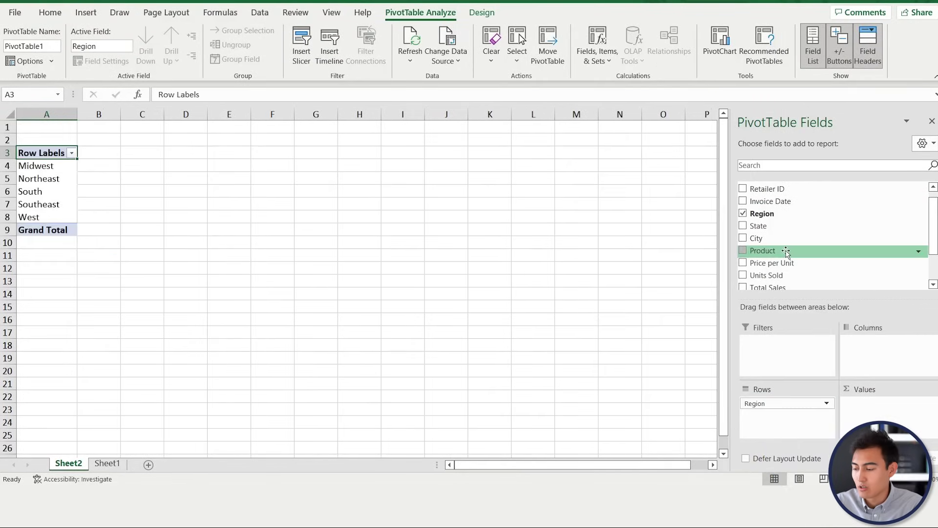
scroll(782, 252, down, 2)
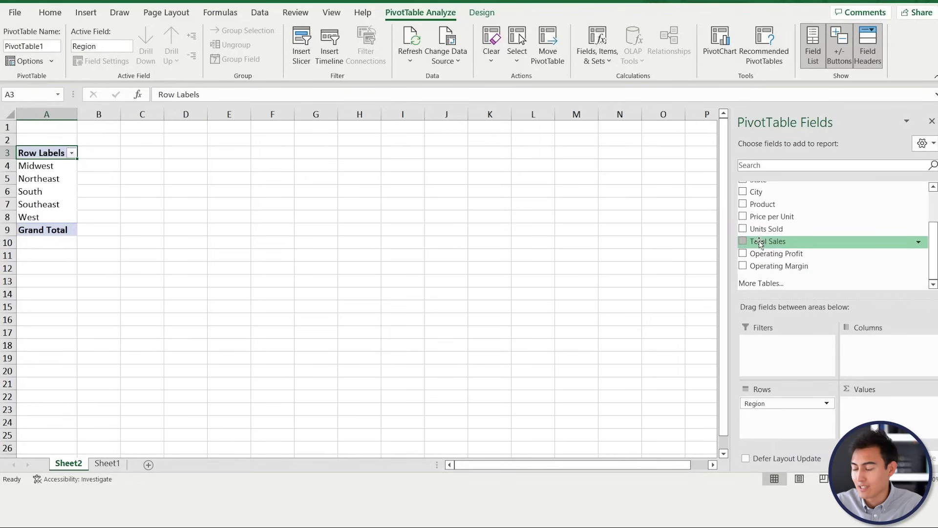
drag(878, 418, 877, 419)
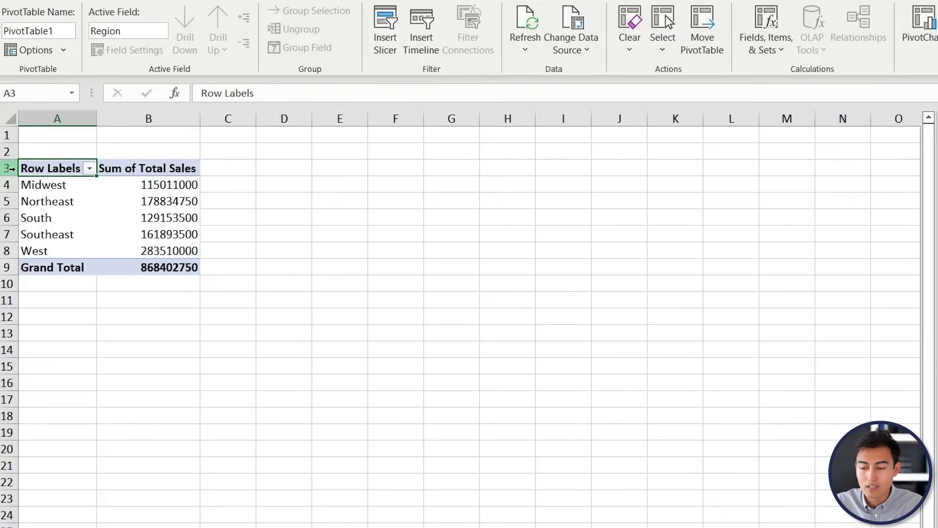
- Format the Sum of Total Sales values as Accounting with a dollar sign and 0 decimals
click(163, 198)
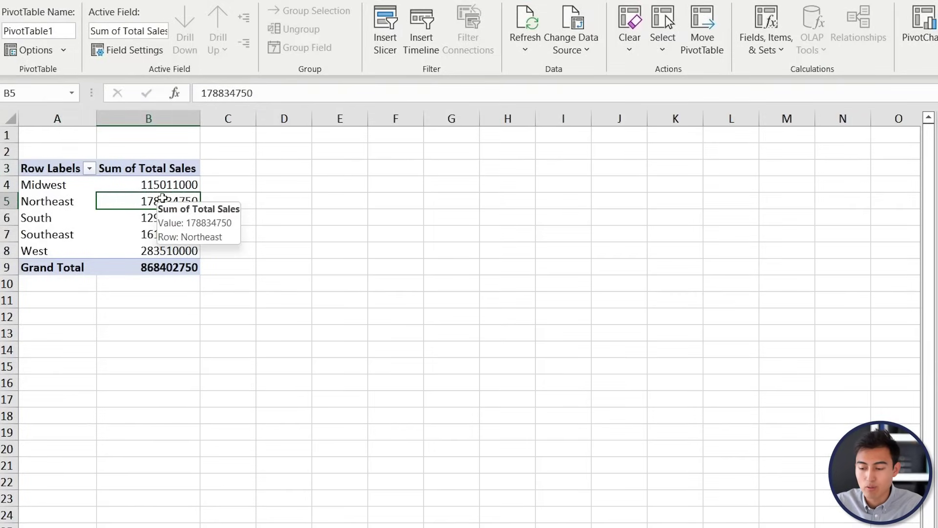
right_click(164, 198)
click(203, 255)
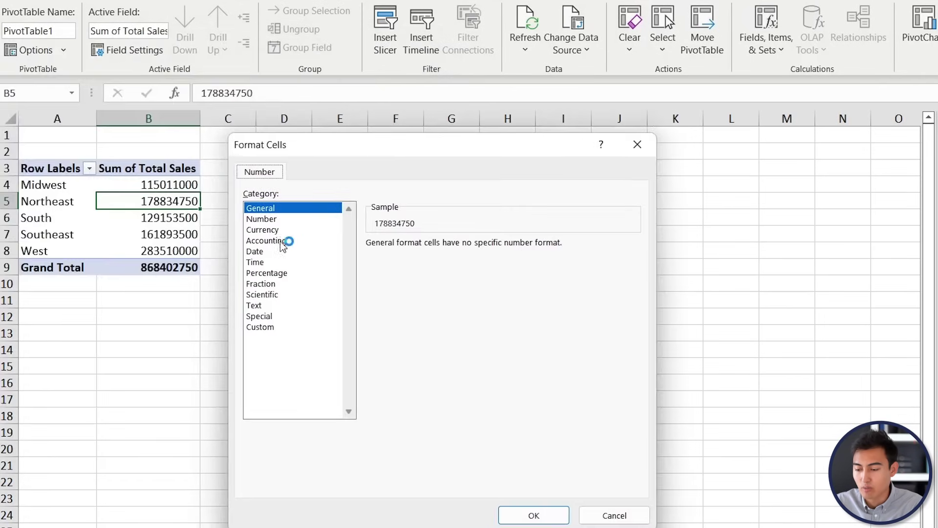
click(251, 240)
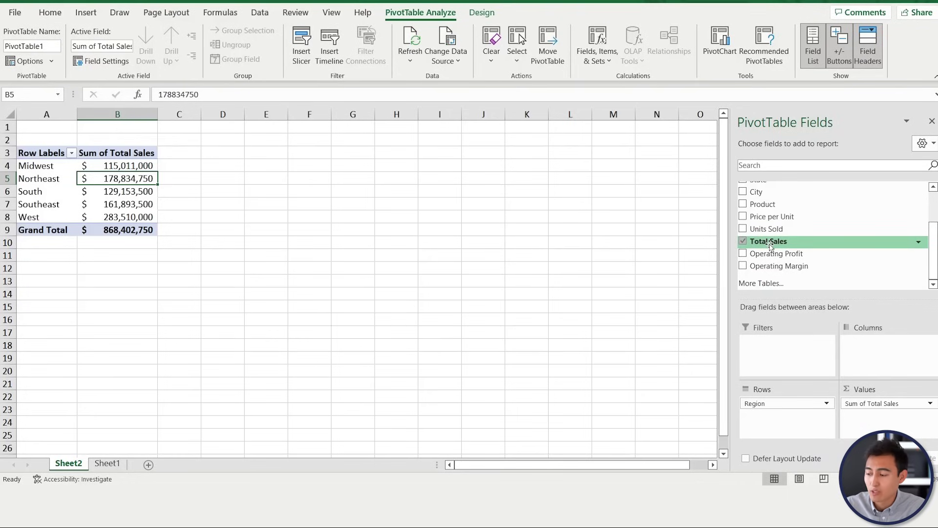
- Add Total Sales to Values a second time and show it as % of Grand Total
drag(772, 246, 885, 374)
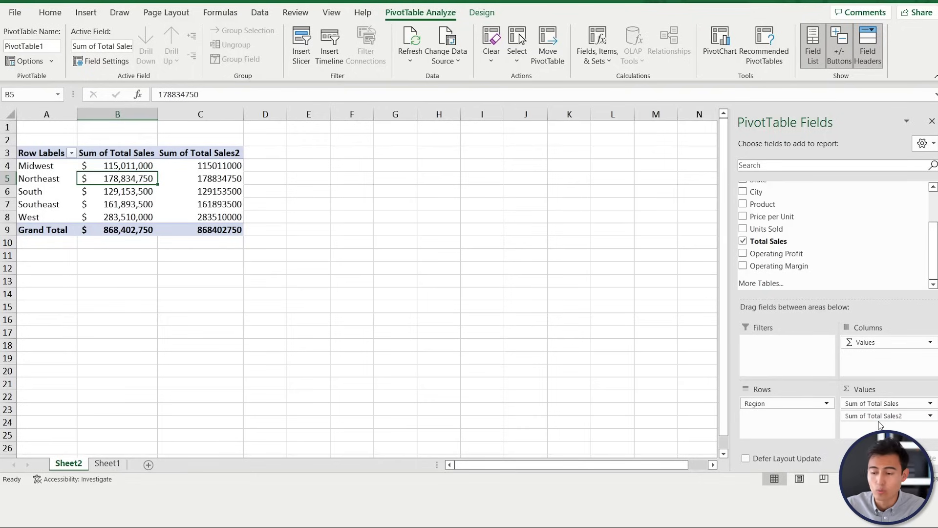
click(203, 189)
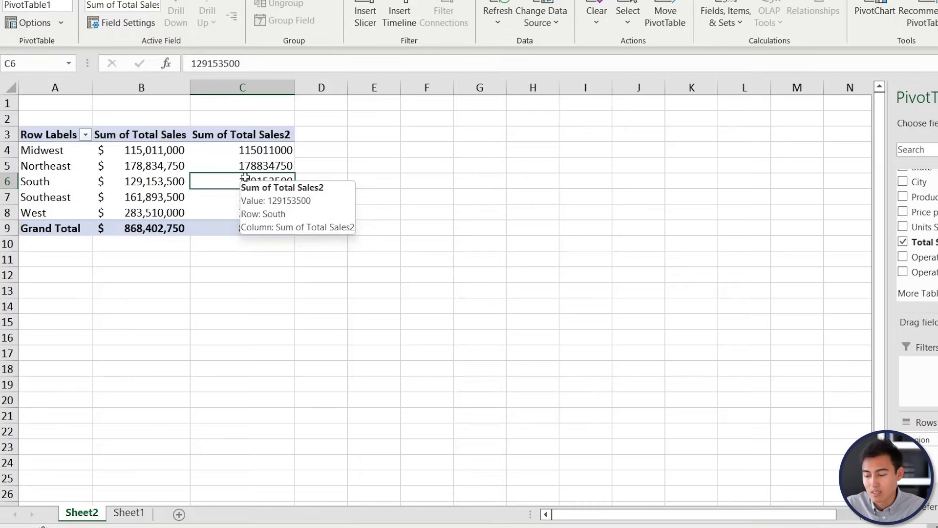
right_click(203, 191)
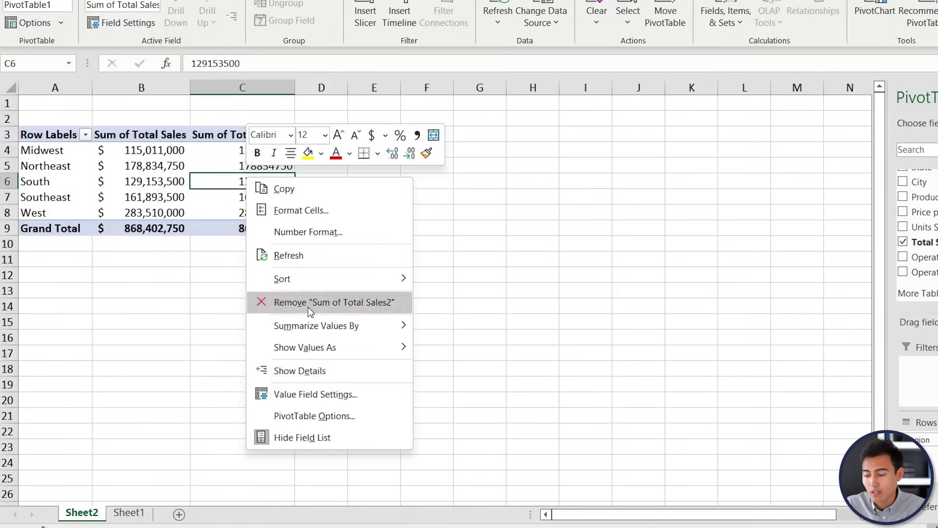
mouse_move(320, 348)
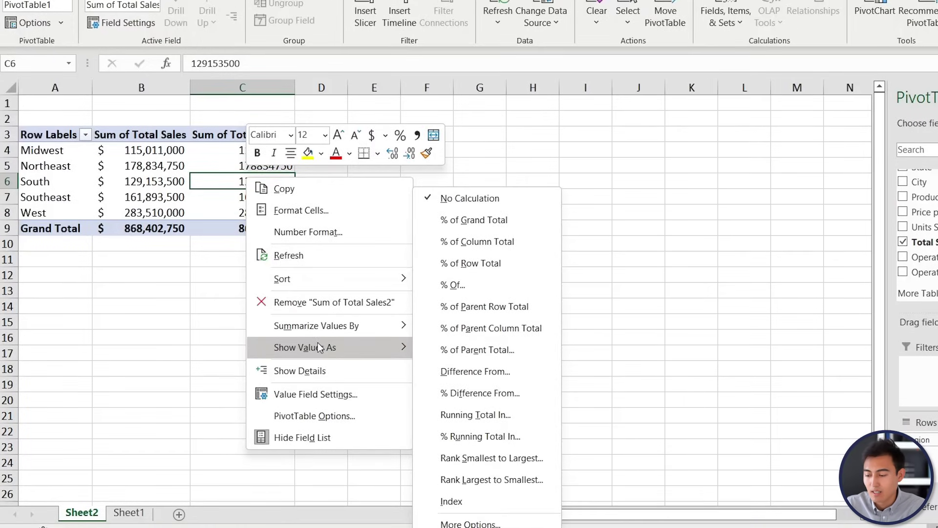
click(477, 221)
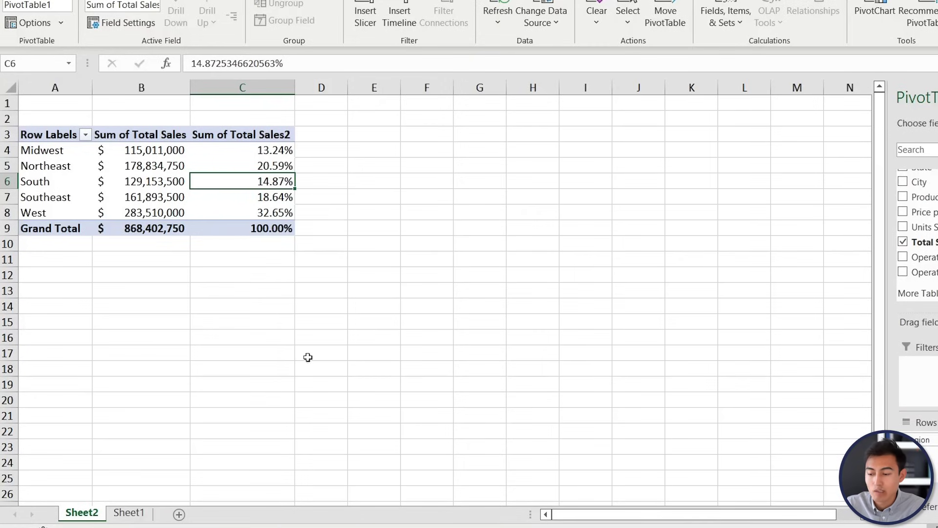
- Select the regional percentage shares, including West and Northeast, to check their total
drag(255, 149, 248, 215)
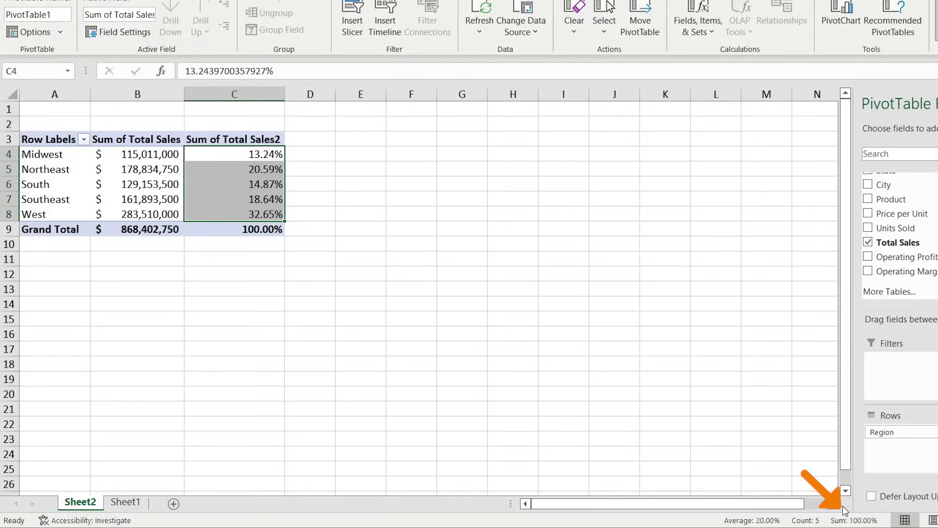
click(238, 297)
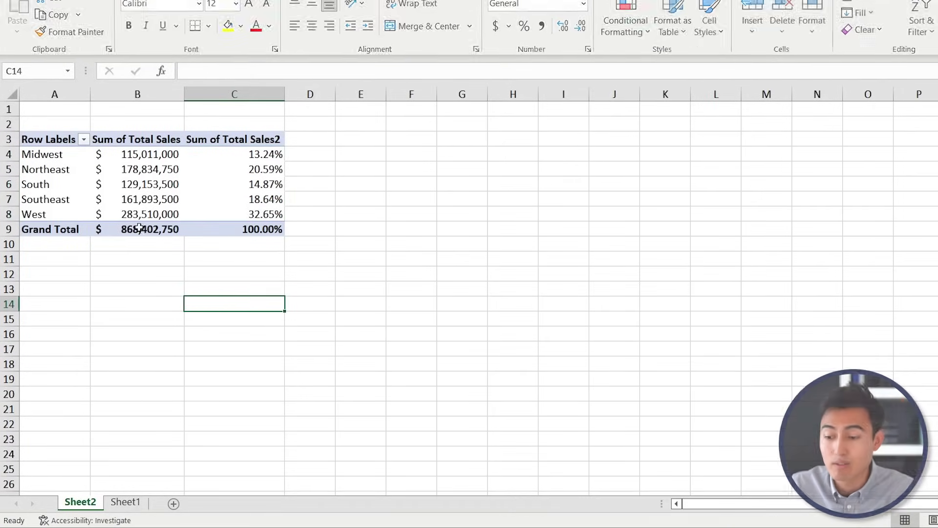
click(230, 215)
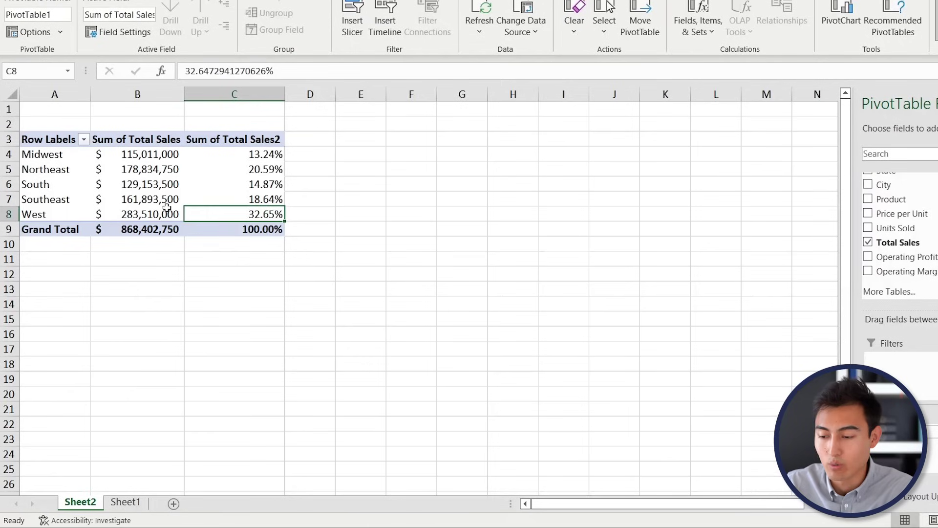
click(237, 171)
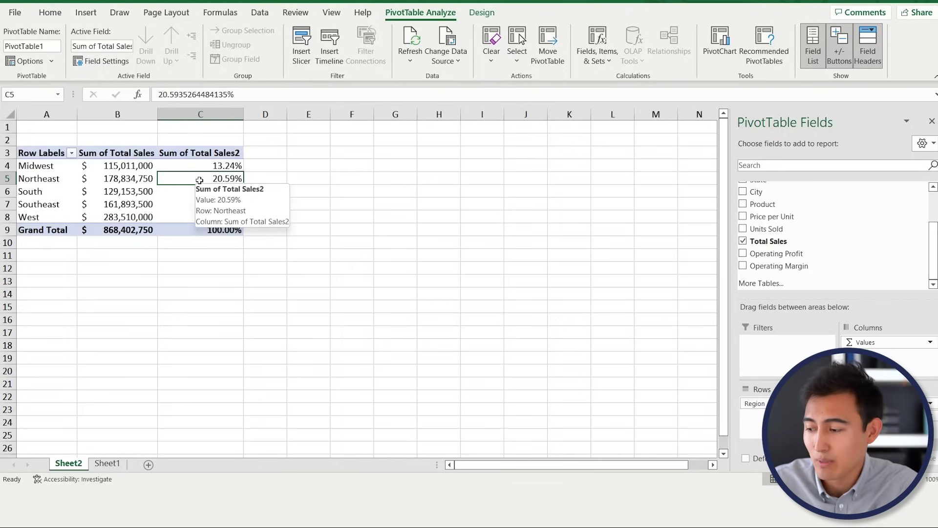
- Add an Invoice Date timeline, widen it to show all twelve months, and place it beside the pivot
scroll(778, 249, up, 2)
scroll(777, 250, down, 2)
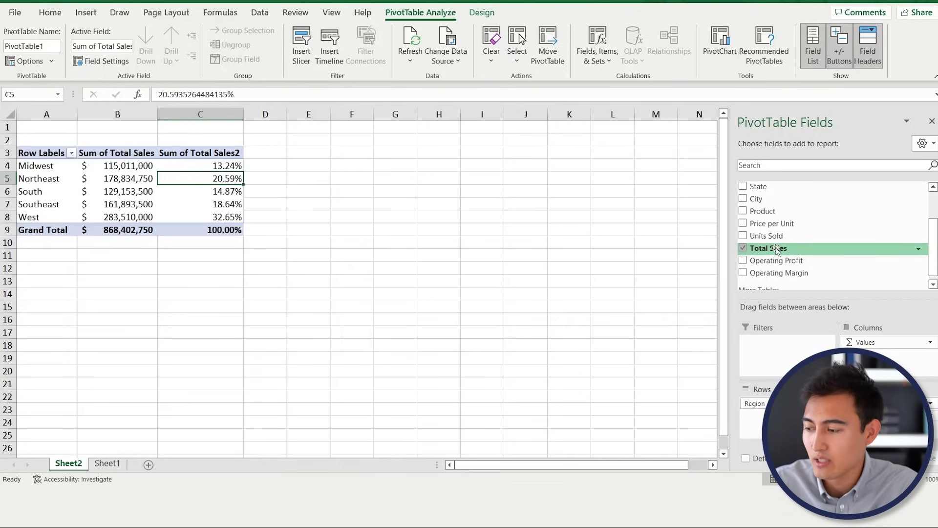
scroll(777, 250, up, 2)
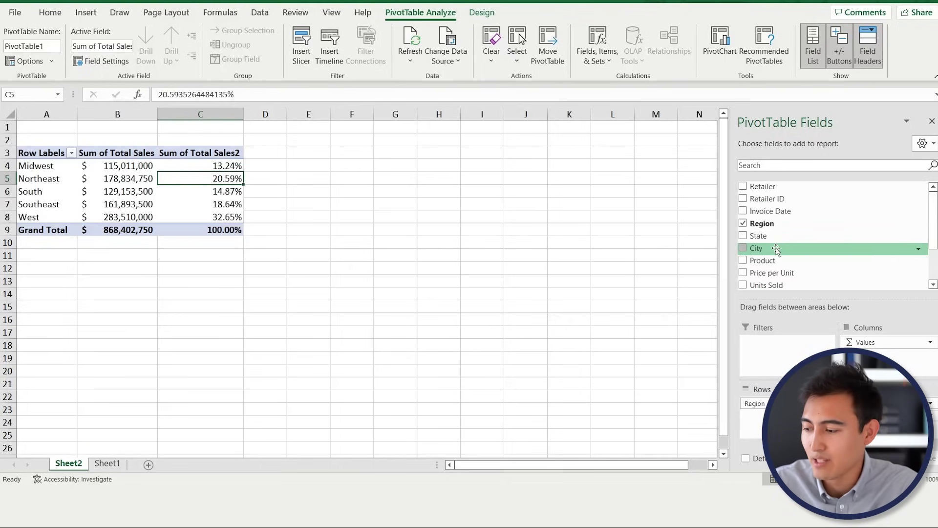
right_click(780, 214)
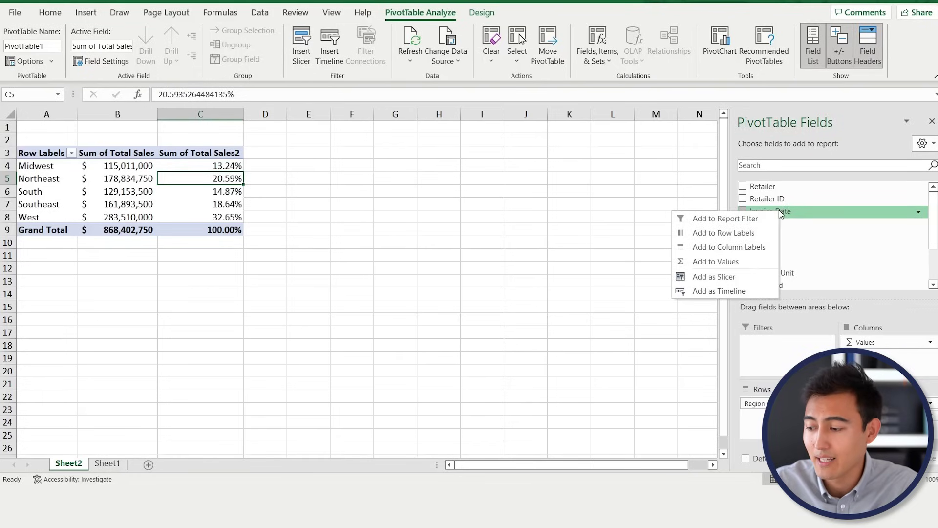
click(736, 292)
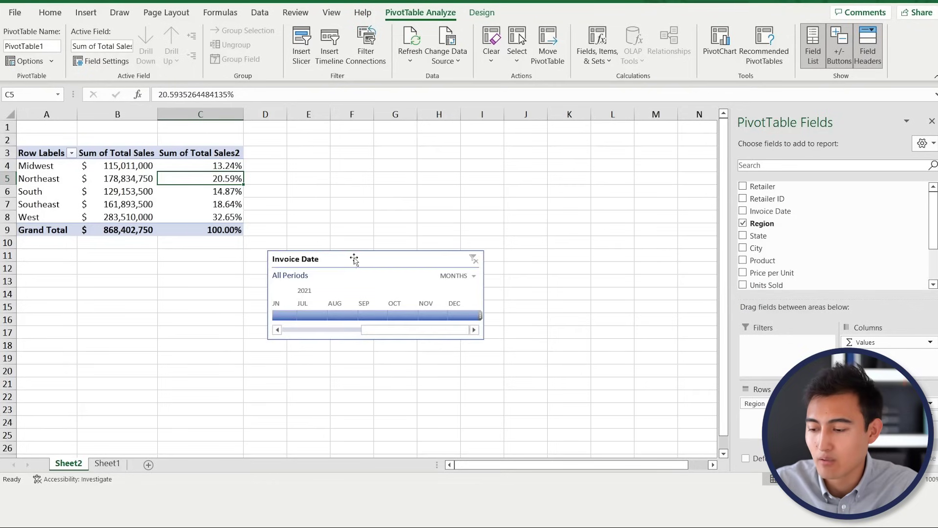
drag(355, 255, 167, 255)
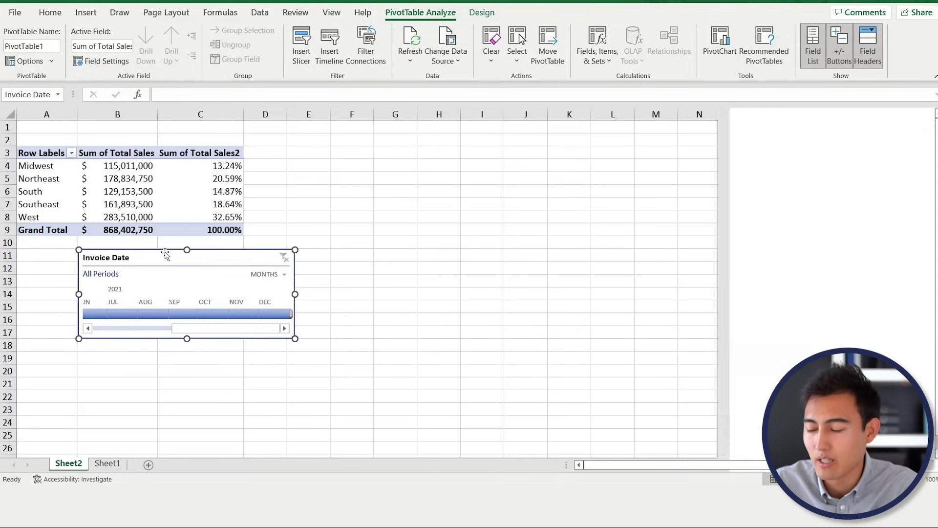
drag(296, 294, 466, 294)
drag(214, 250, 401, 149)
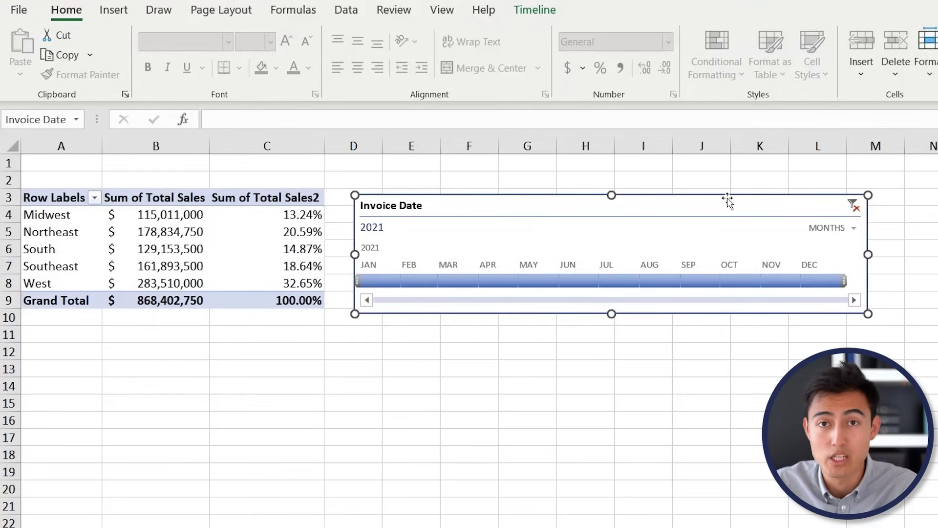
- Switch the timeline to quarters and filter the pivot to Q1 through Q3 2021
drag(840, 280, 442, 280)
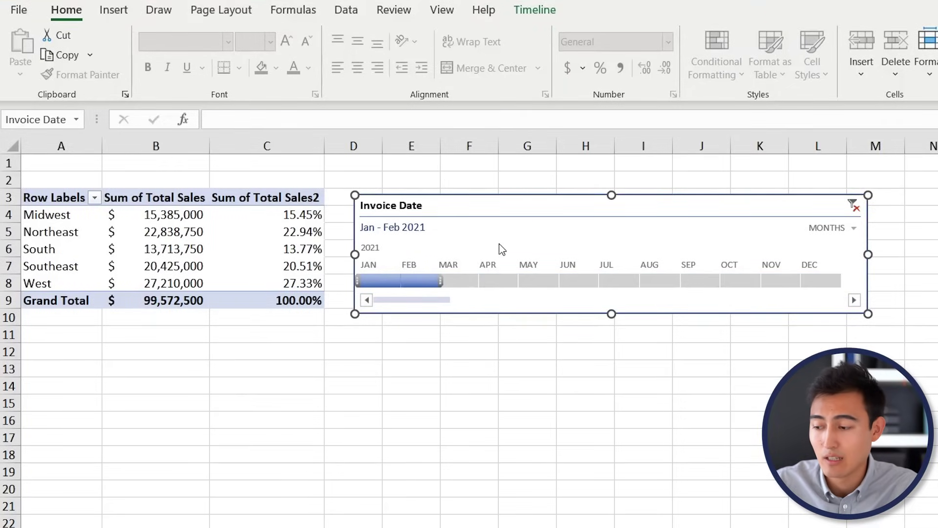
click(855, 230)
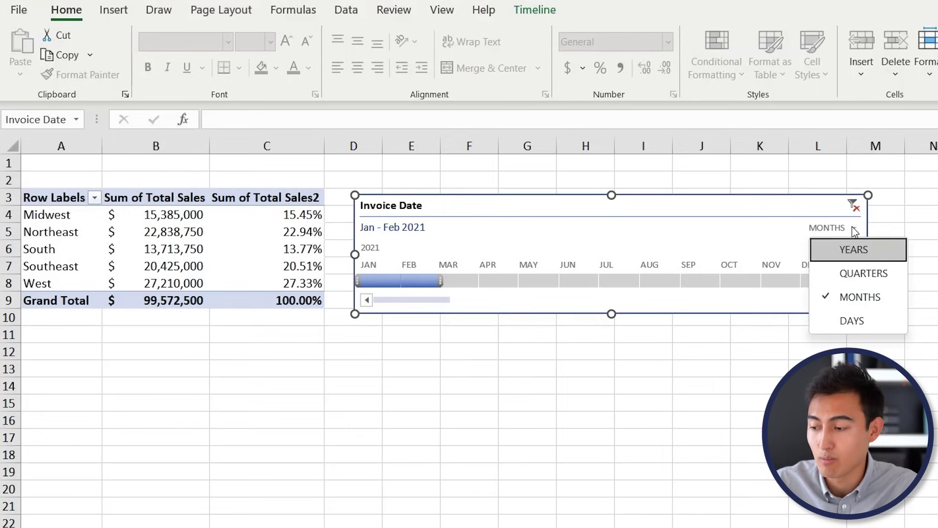
click(849, 273)
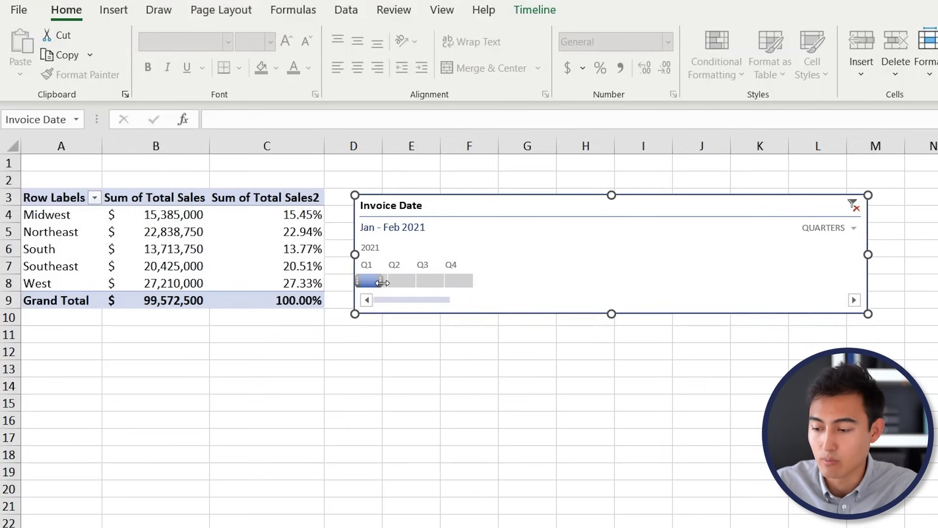
drag(382, 282, 419, 282)
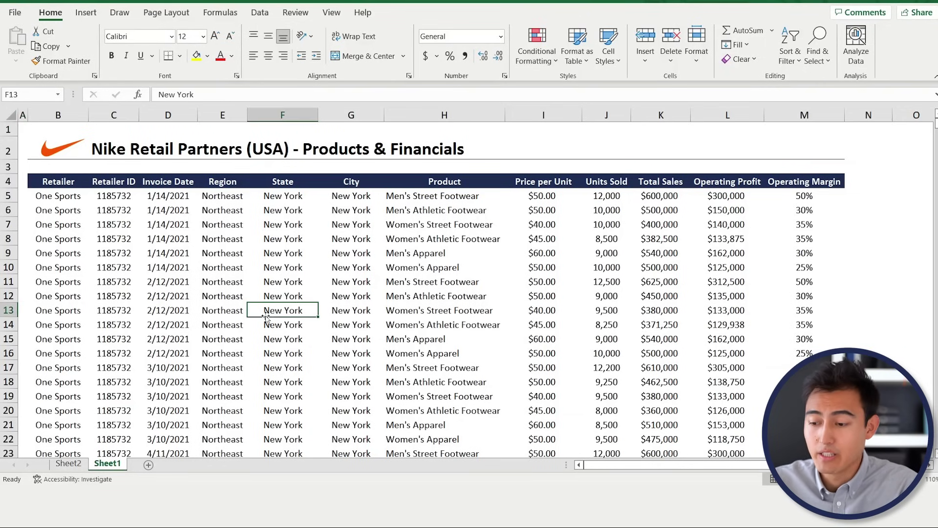
- Create a PivotTable on Sheet4 with State in Rows and Sum of Total Sales in Values
click(85, 13)
click(22, 38)
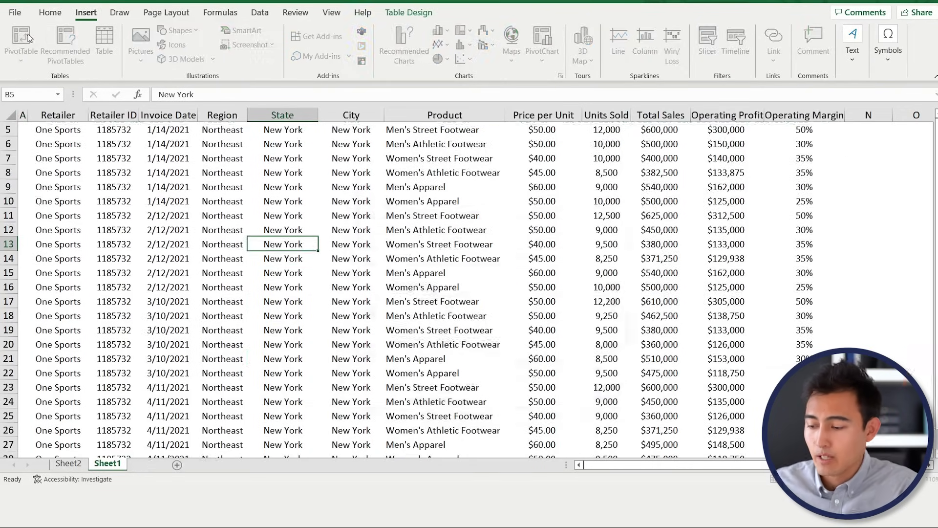
key(Return)
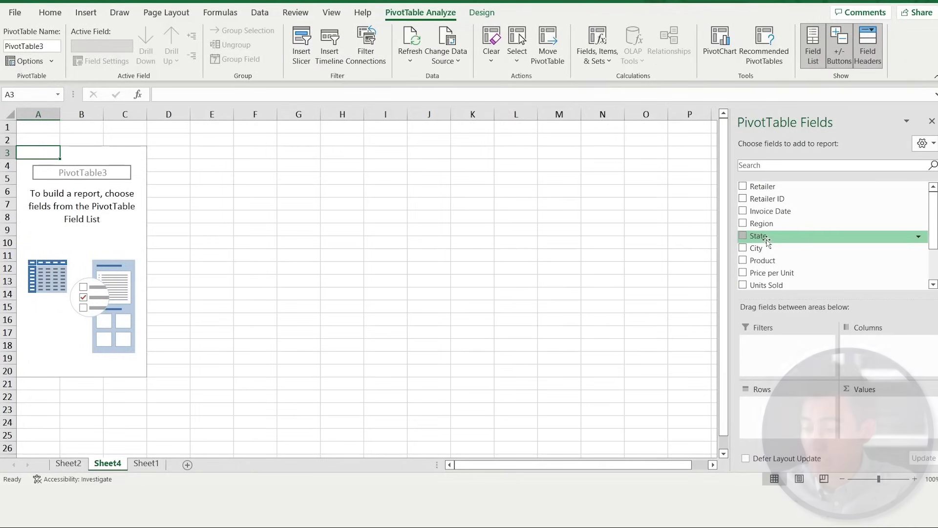
drag(802, 444, 788, 421)
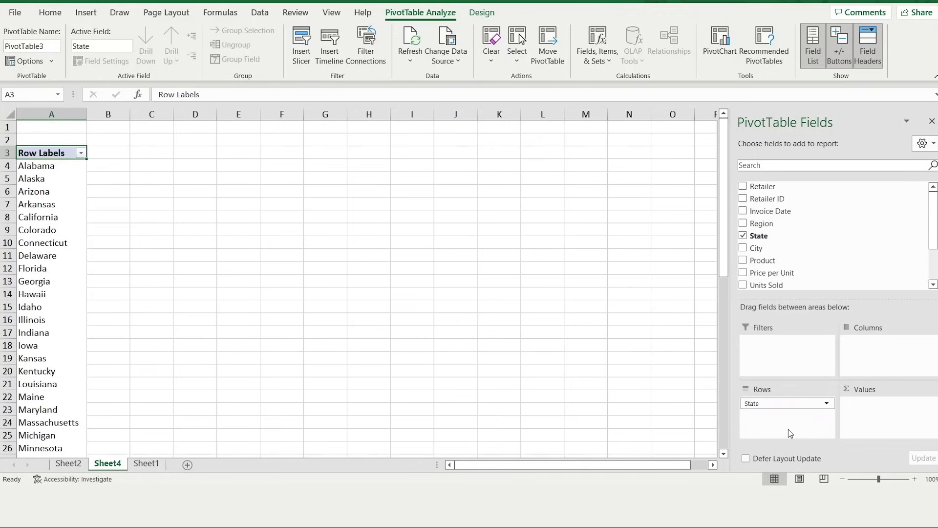
scroll(796, 260, down, 2)
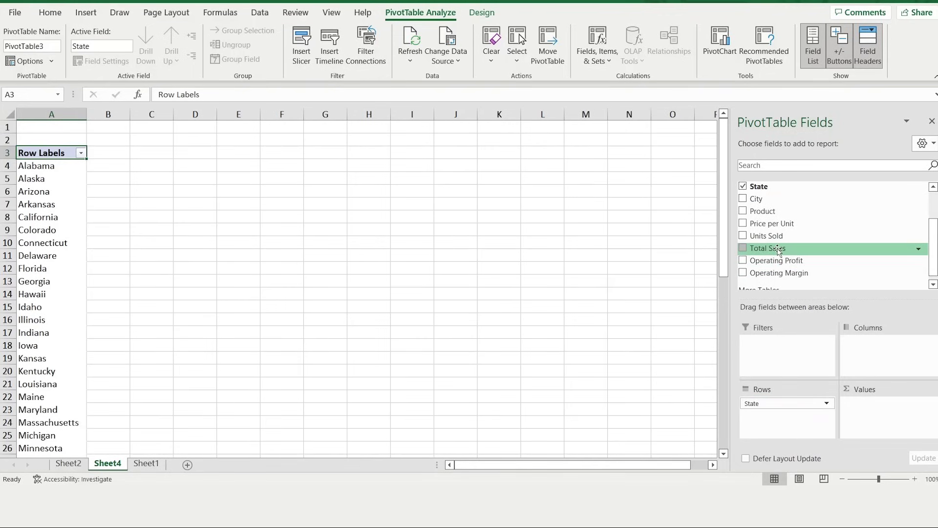
drag(782, 248, 878, 403)
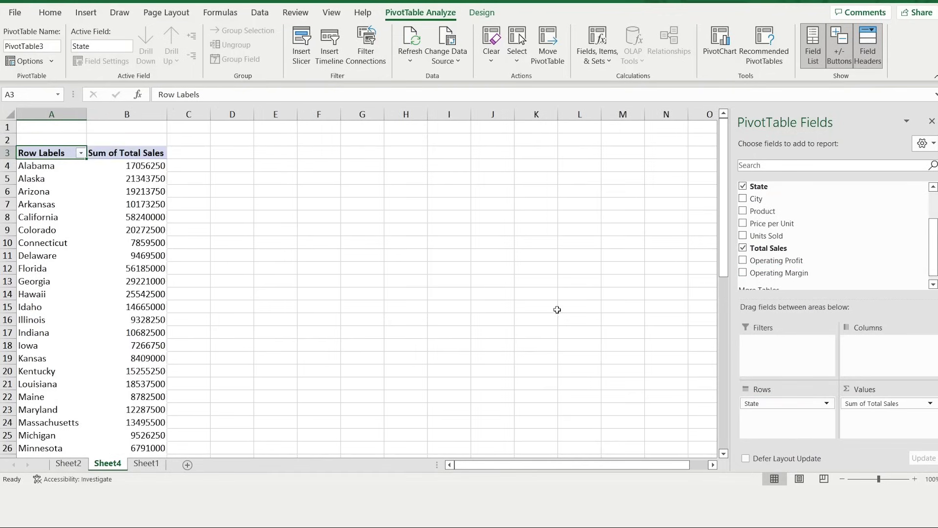
scroll(103, 215, down, 6)
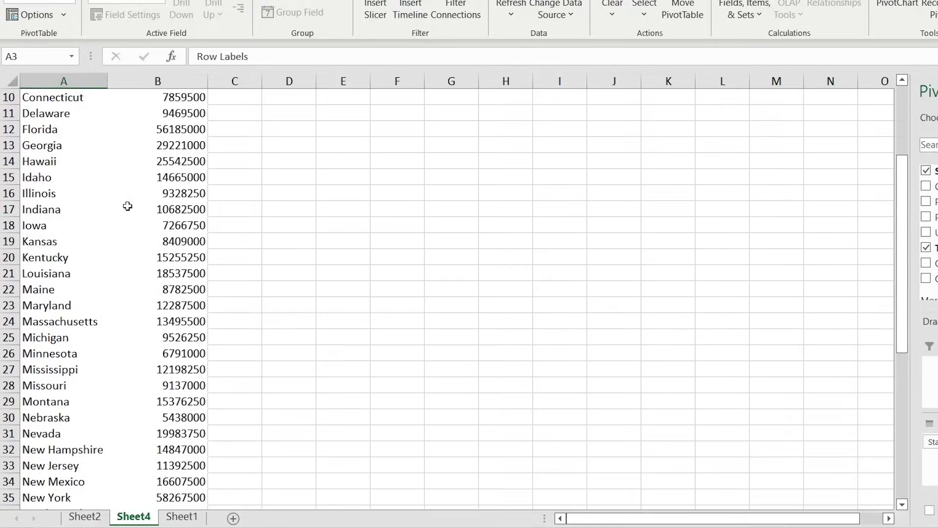
scroll(127, 206, down, 2)
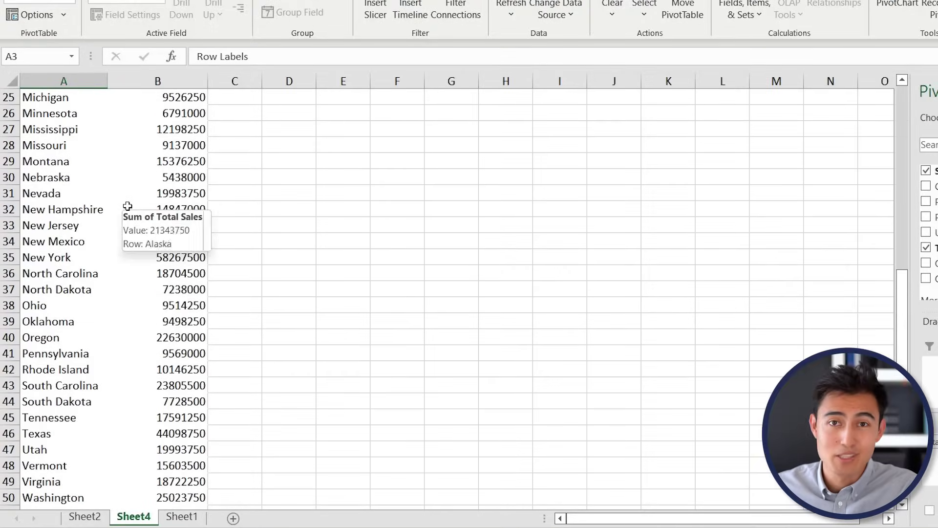
- Apply a Top 10 Items value filter by Sum of Total Sales to the State rows
scroll(128, 206, up, 8)
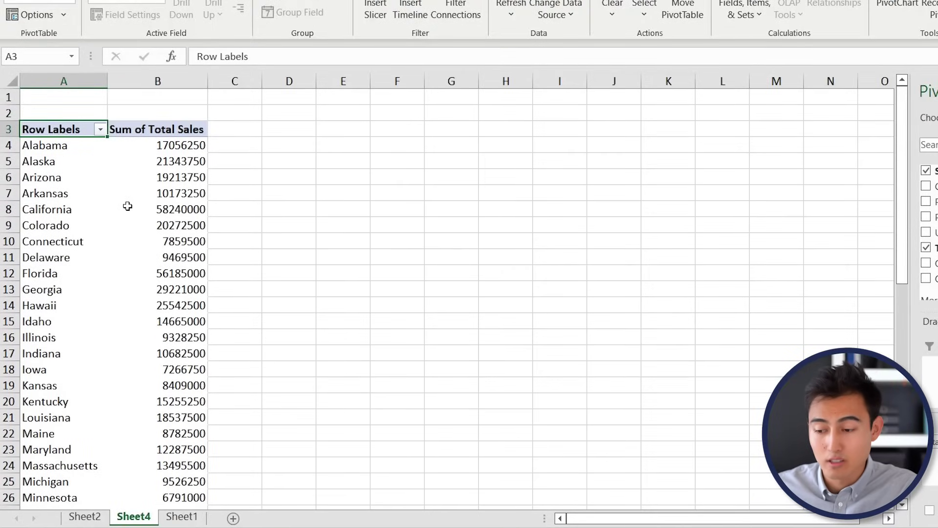
mouse_move(127, 206)
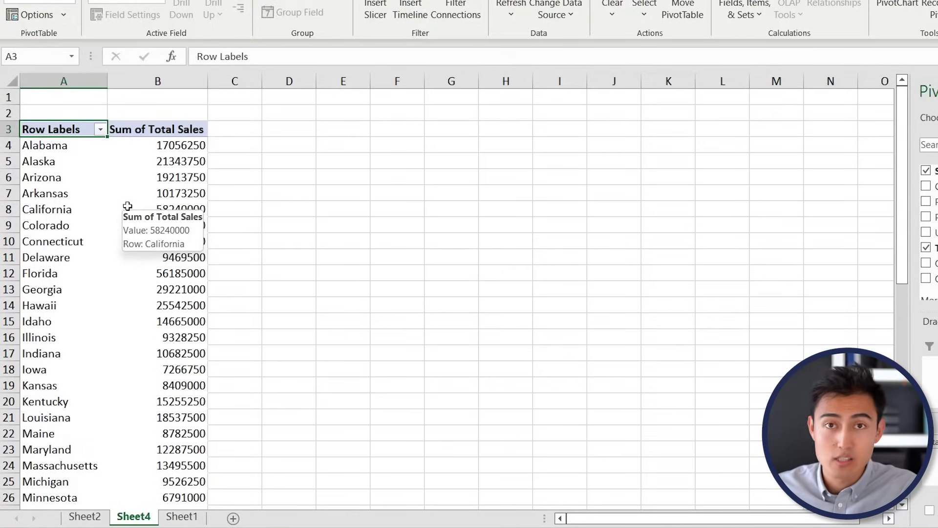
click(101, 130)
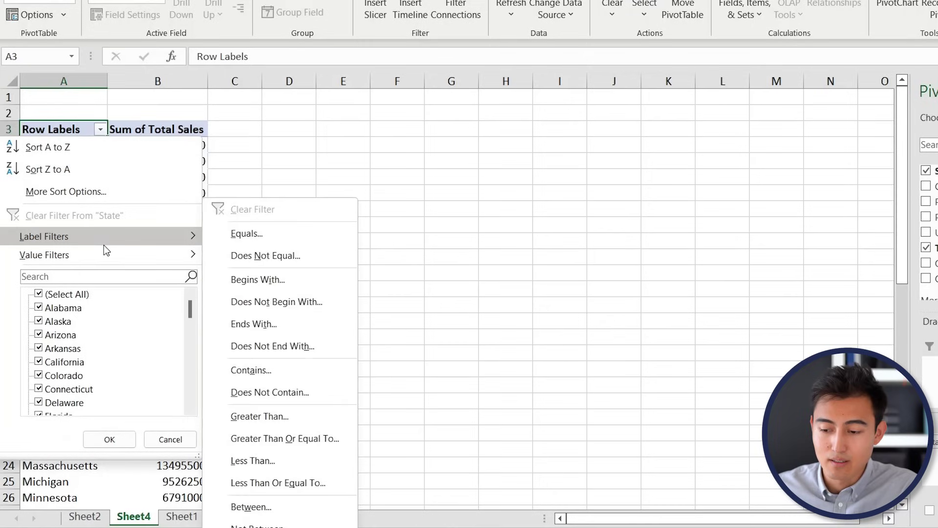
mouse_move(131, 265)
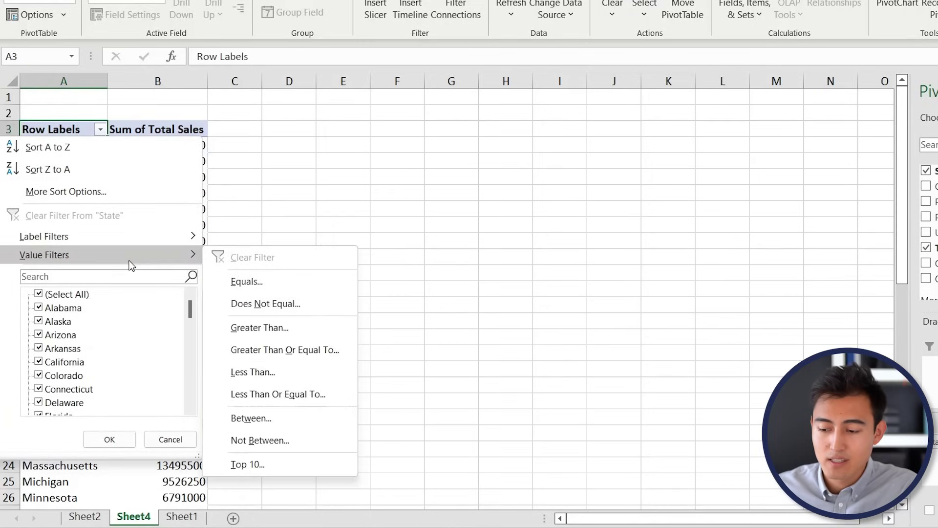
click(262, 462)
drag(517, 245, 465, 224)
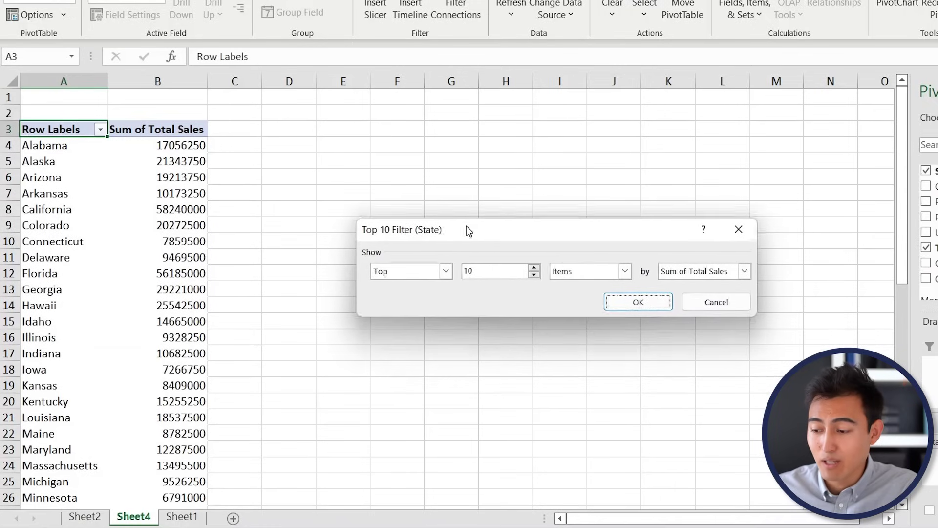
click(415, 272)
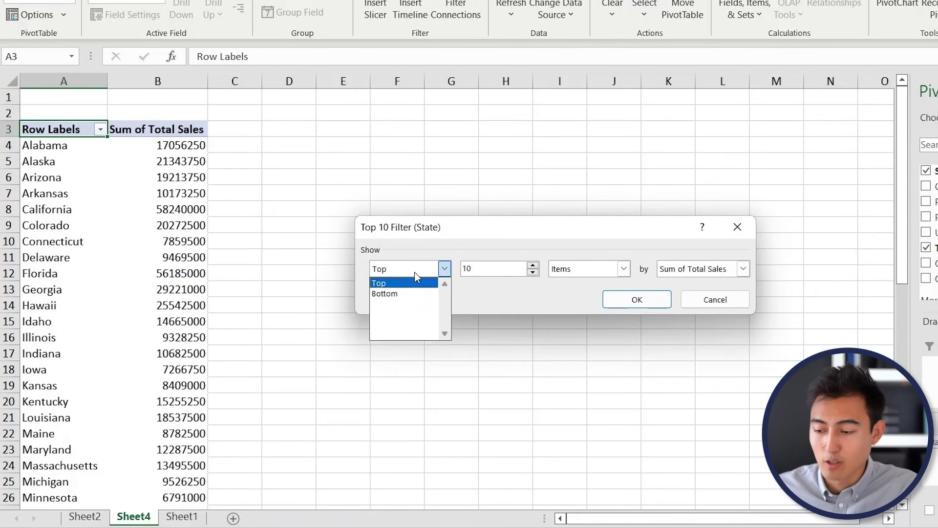
click(438, 246)
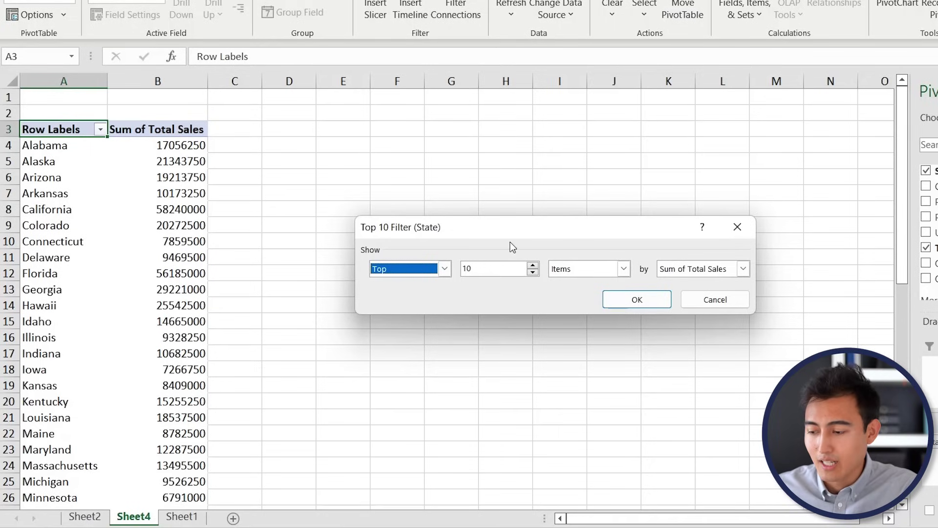
click(617, 298)
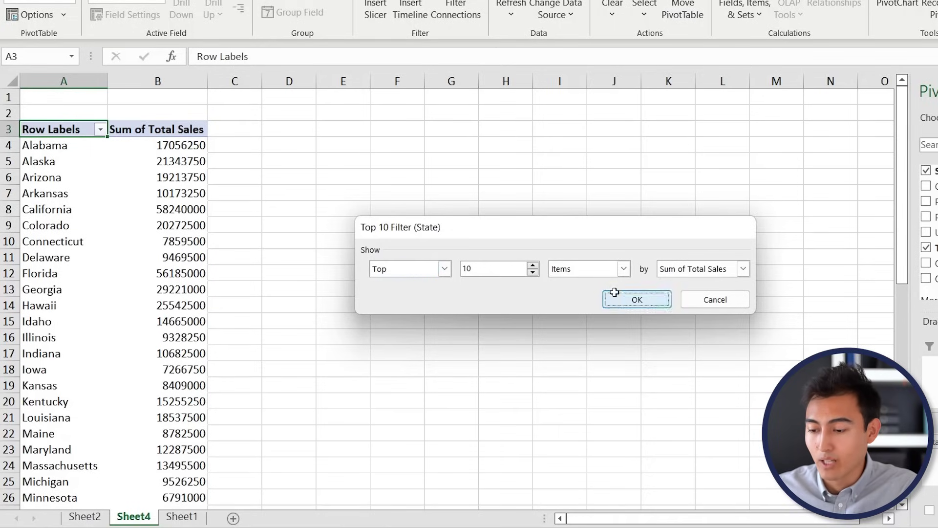
- Select the ten state names in A4:A13 and Florida's sales value in B6
drag(54, 150, 63, 289)
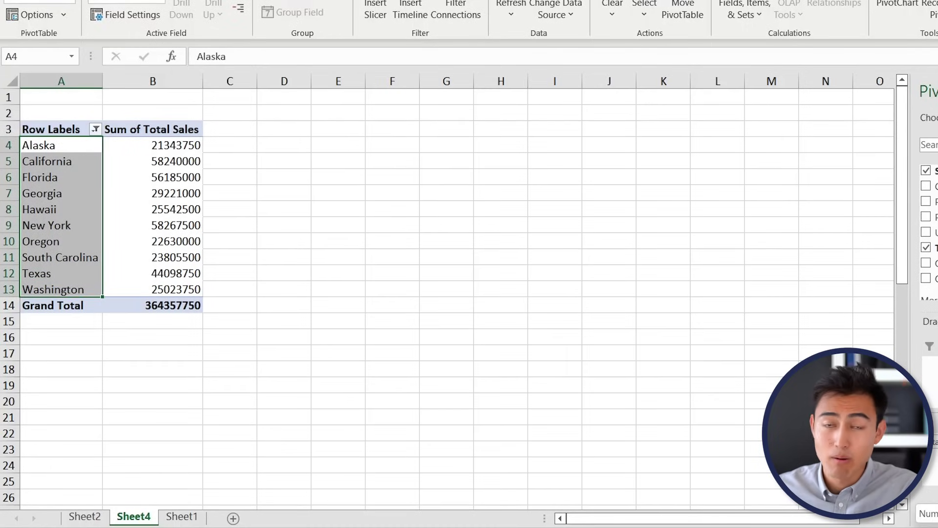
click(163, 172)
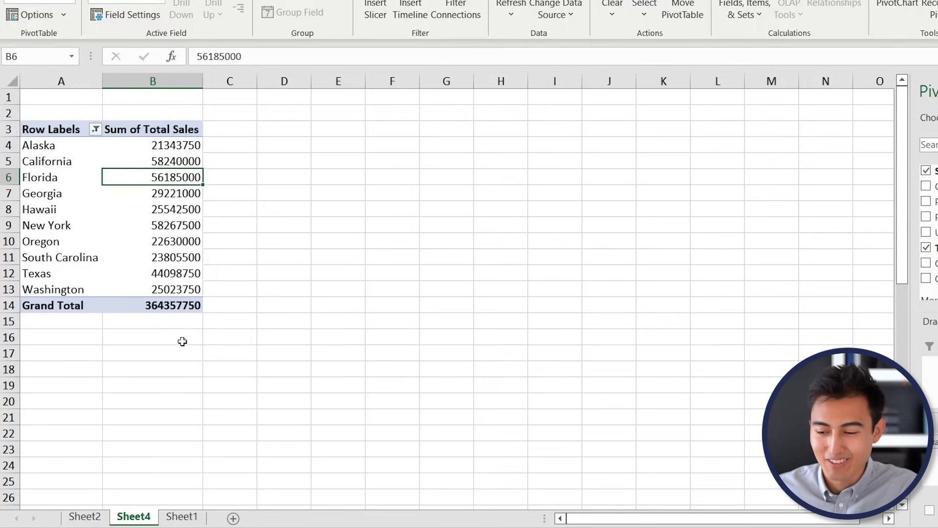
mouse_move(161, 158)
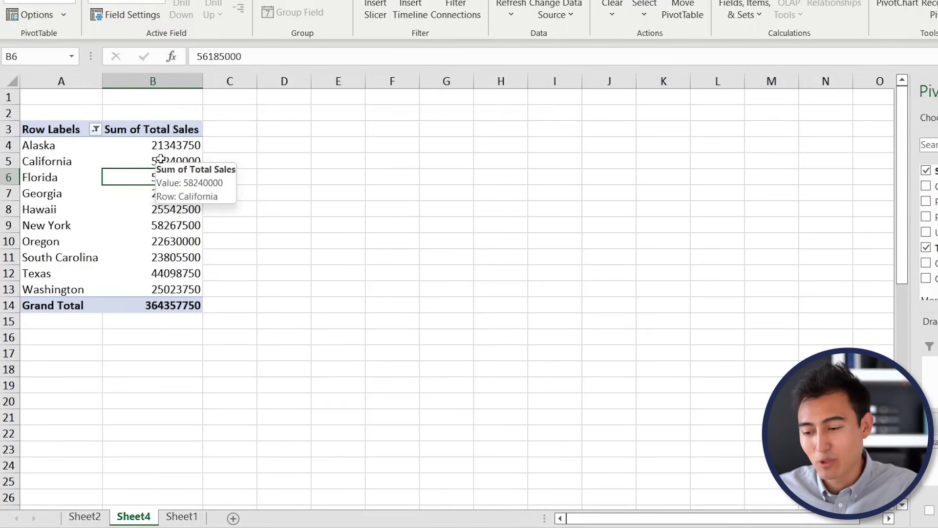
- Sort the top-10 states from largest to smallest Sum of Total Sales
click(143, 200)
right_click(170, 195)
mouse_move(228, 294)
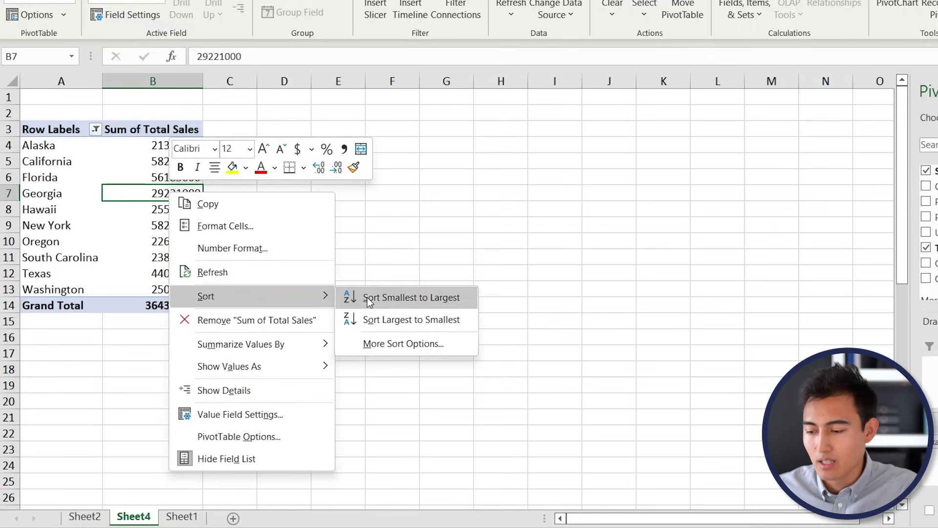
click(379, 315)
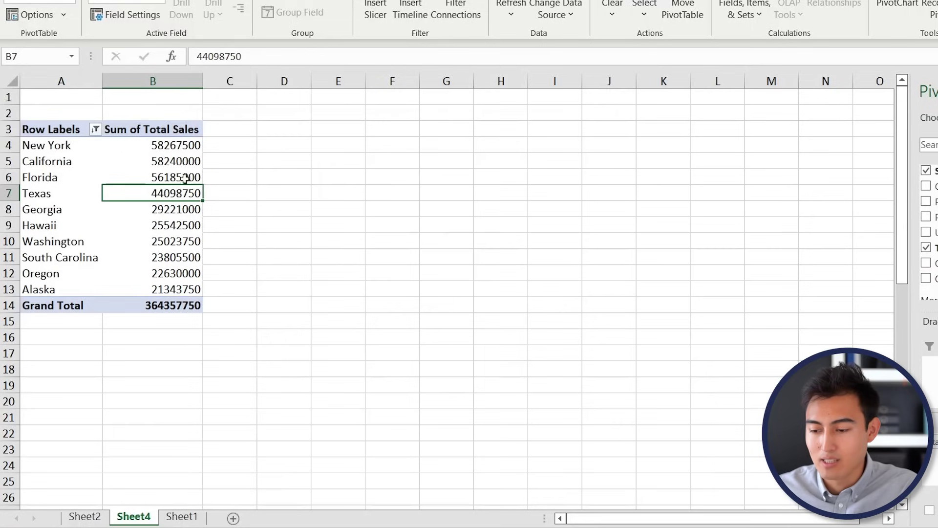
- Format the state sales values as Accounting with a dollar sign and no decimals
click(166, 148)
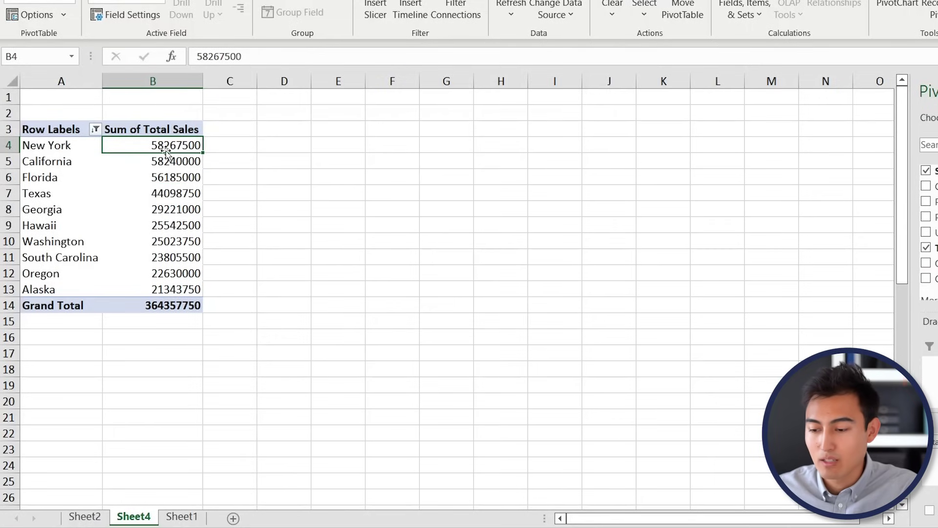
right_click(183, 143)
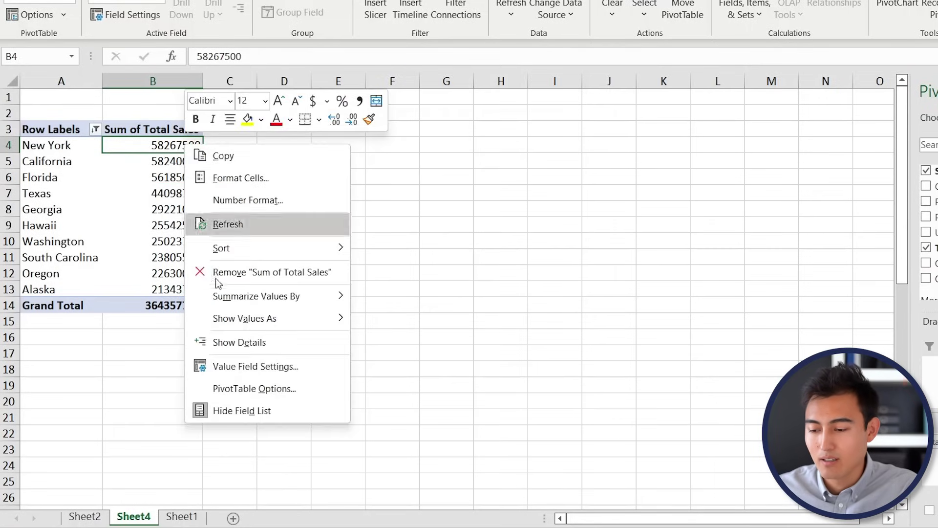
click(248, 203)
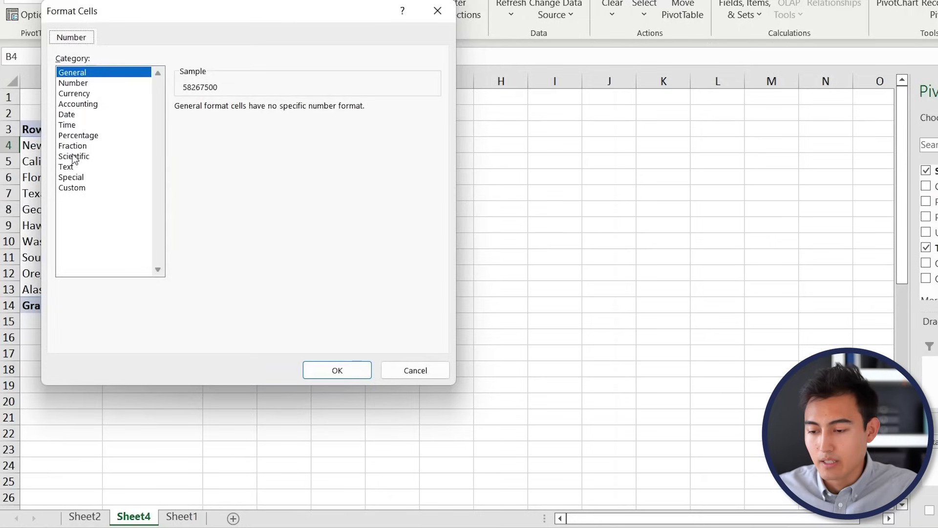
click(83, 105)
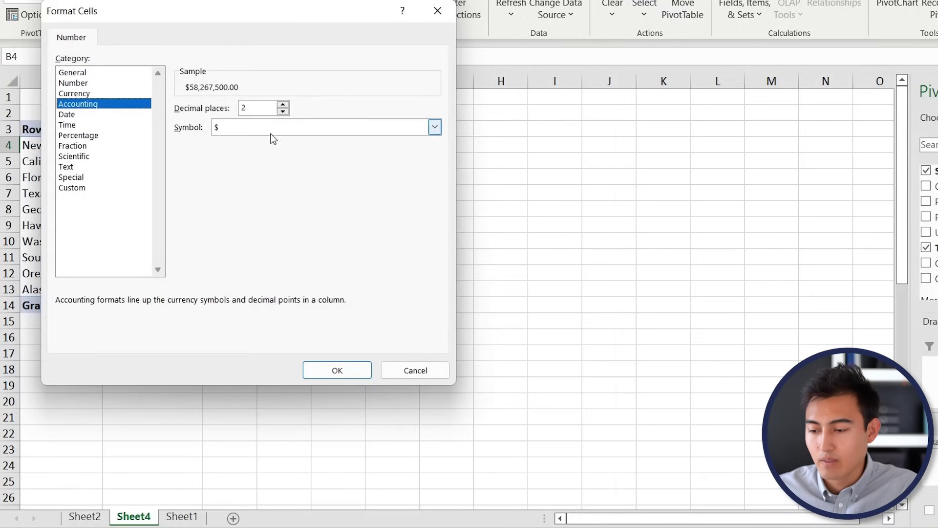
key(Return)
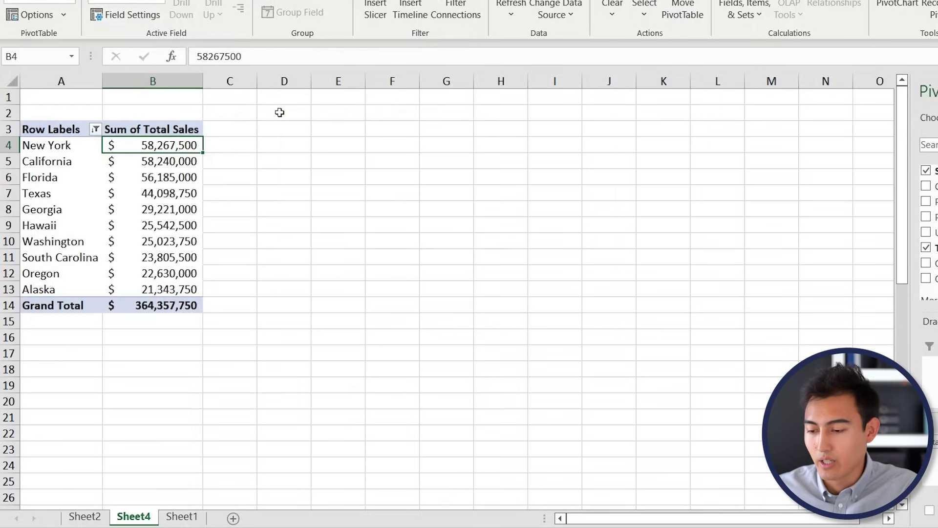
click(67, 152)
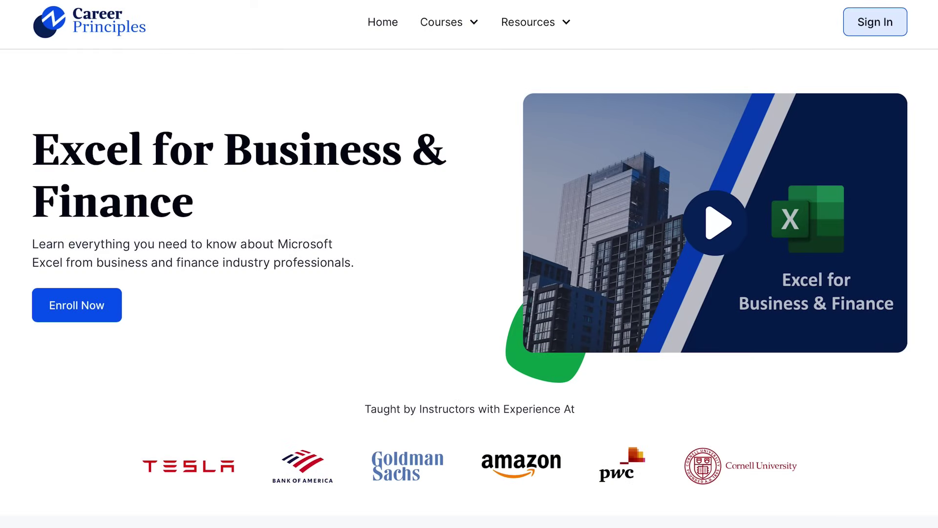
- Scroll down the Career Principles Excel for Business & Finance course page to the overview
scroll(469, 264, down, 10)
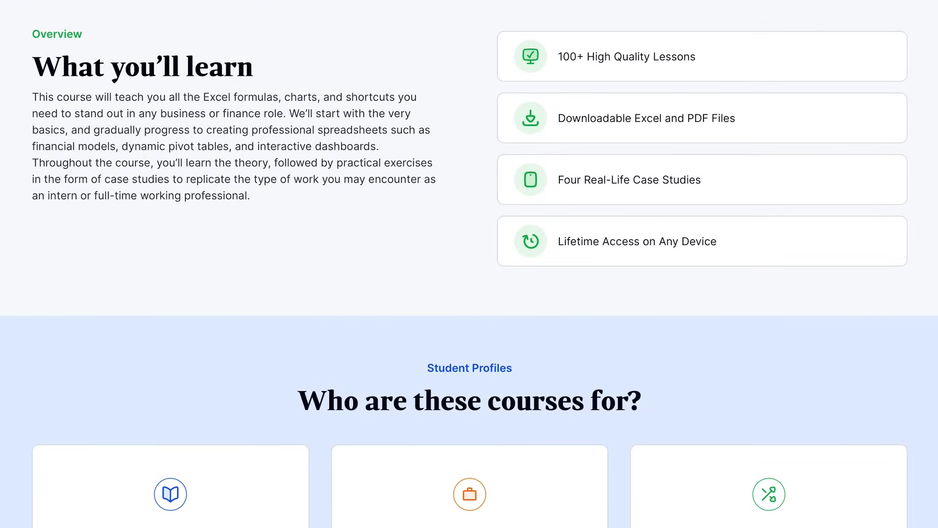
scroll(469, 264, down, 9)
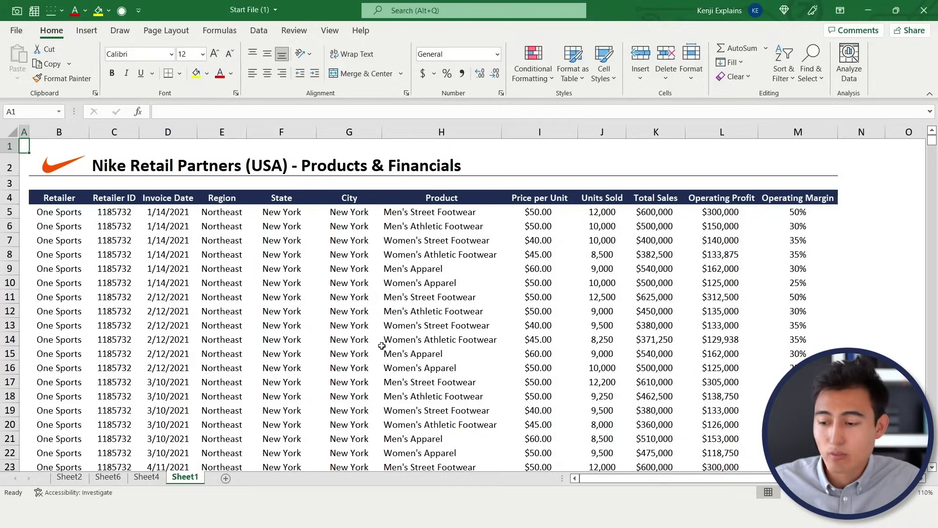
- Create a PivotTable on Sheet7 with Price per Unit in Rows and Sum of Units Sold in Values
click(349, 339)
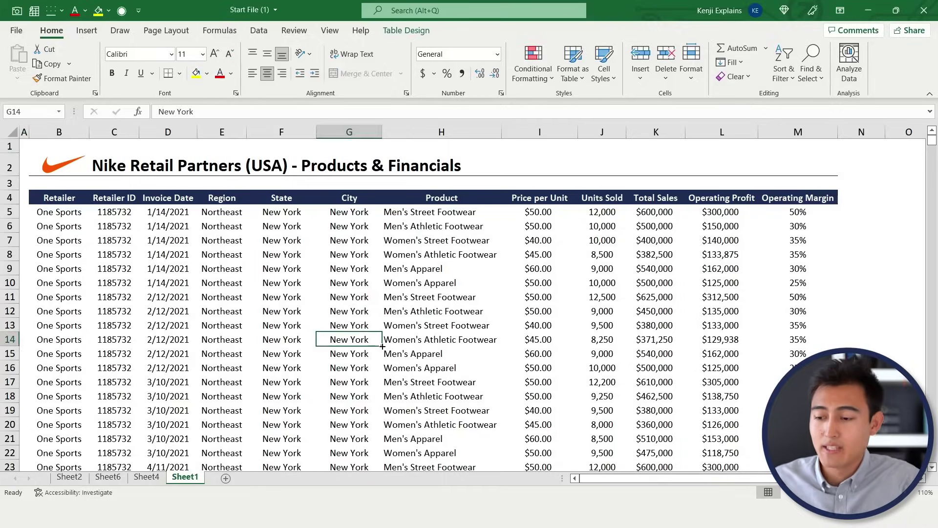
click(86, 30)
click(22, 54)
key(Return)
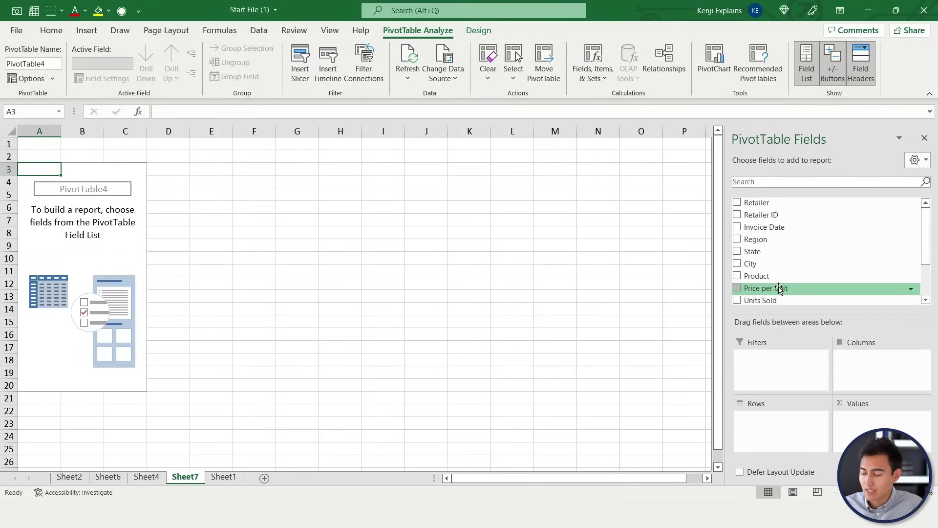
drag(779, 289, 775, 430)
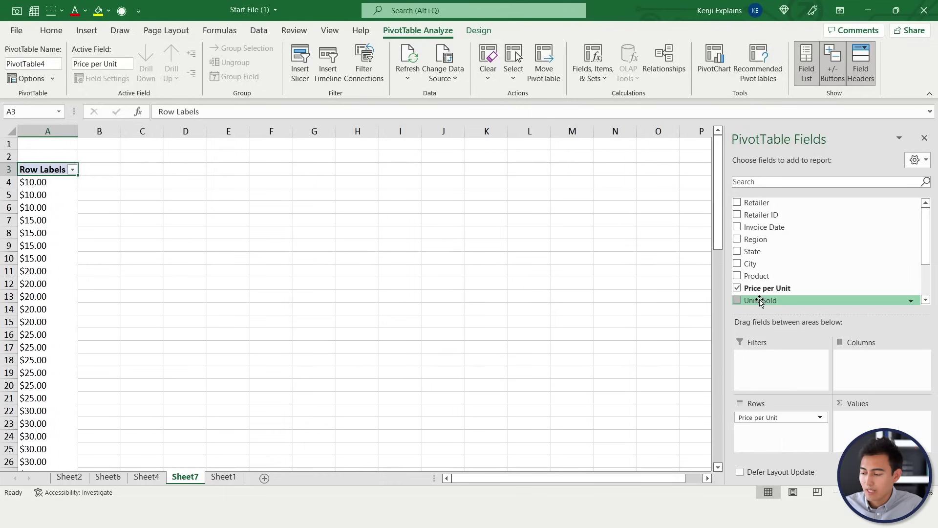
drag(761, 301, 867, 431)
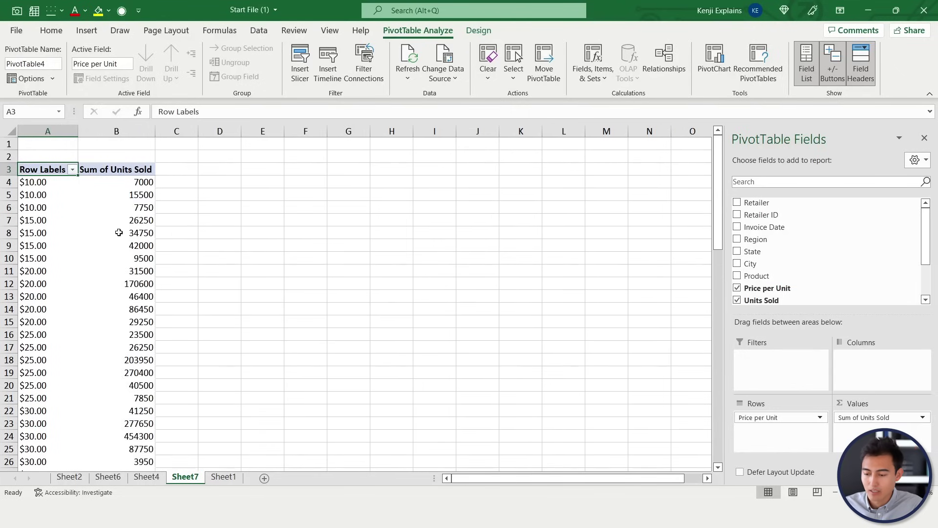
scroll(54, 213, down, 3)
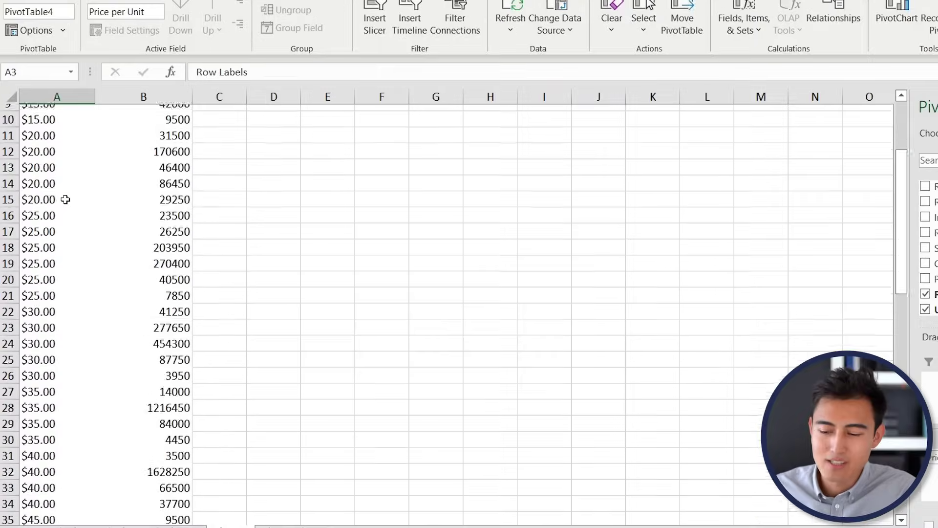
scroll(54, 212, up, 3)
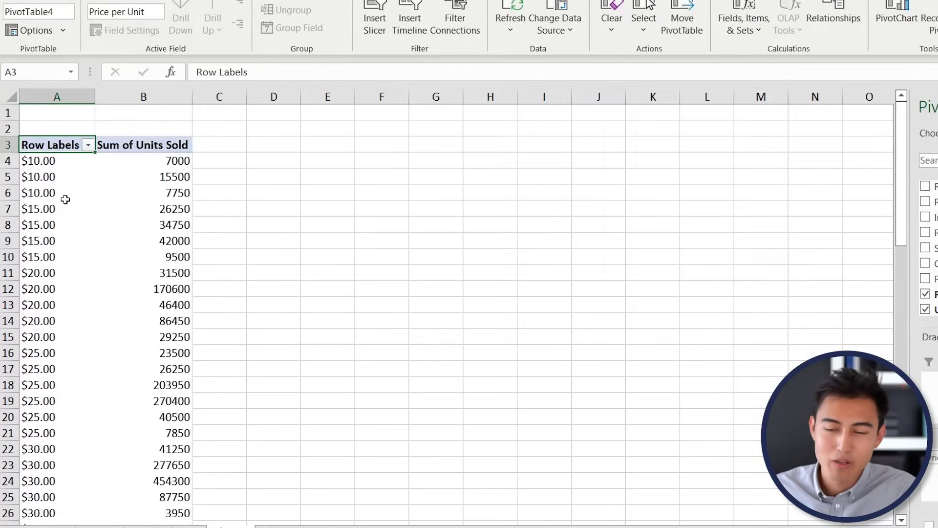
- Group the Price per Unit labels starting at 0, ending at 120, by 20
click(53, 178)
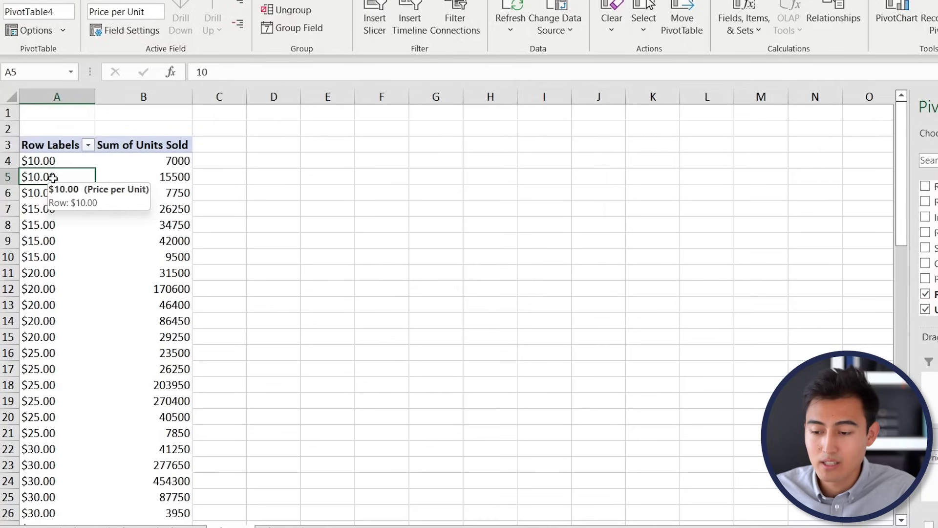
right_click(53, 178)
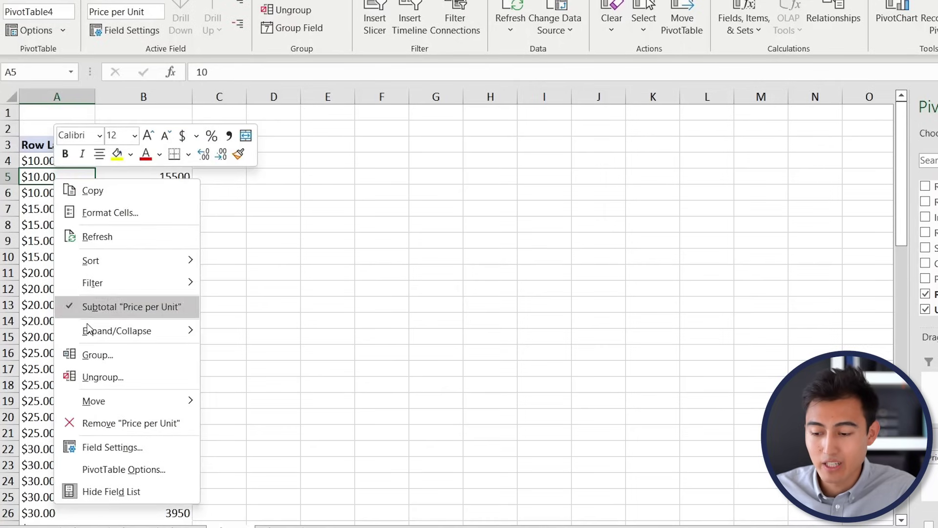
click(98, 355)
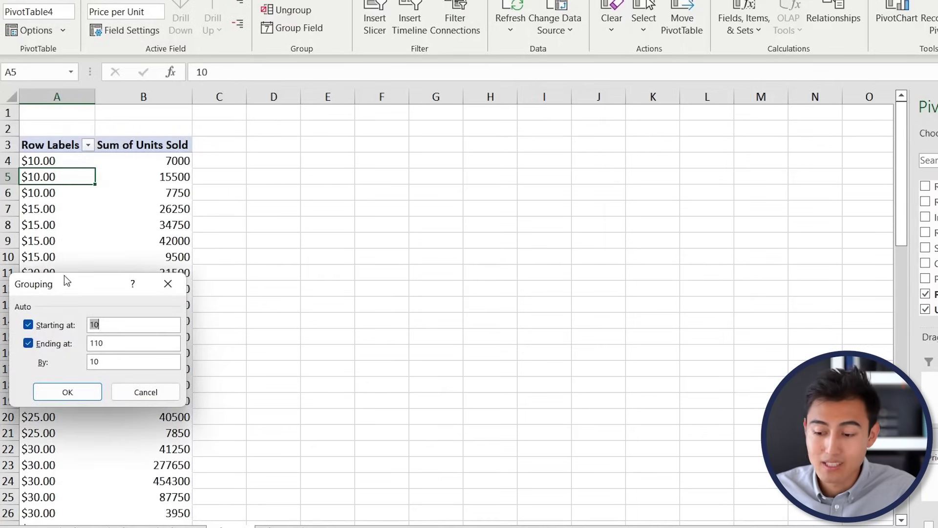
drag(67, 283, 110, 245)
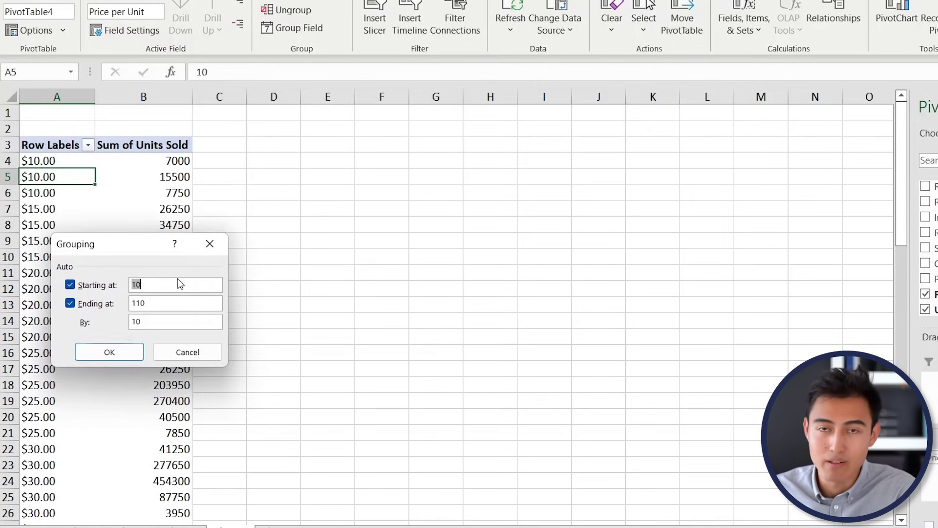
text(0)
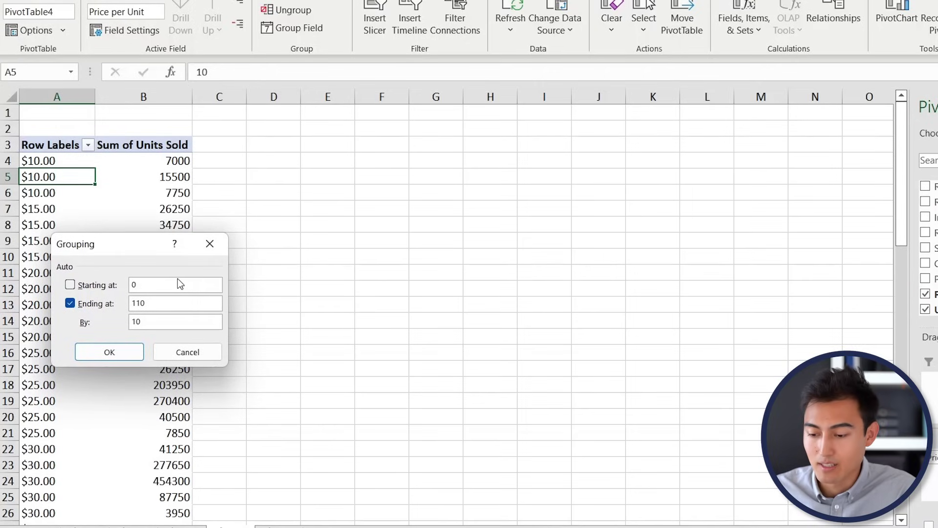
key(Tab)
key(Tab)
text(120)
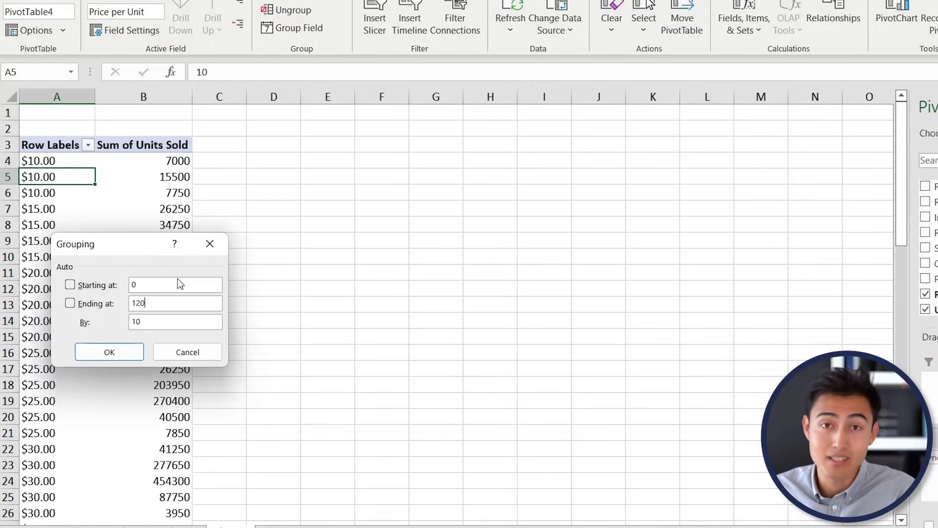
key(Tab)
text(20)
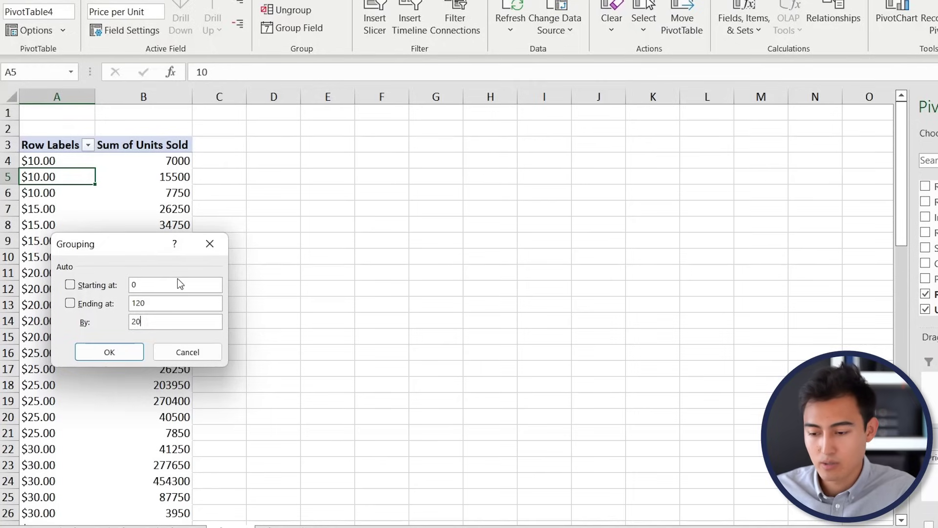
key(Return)
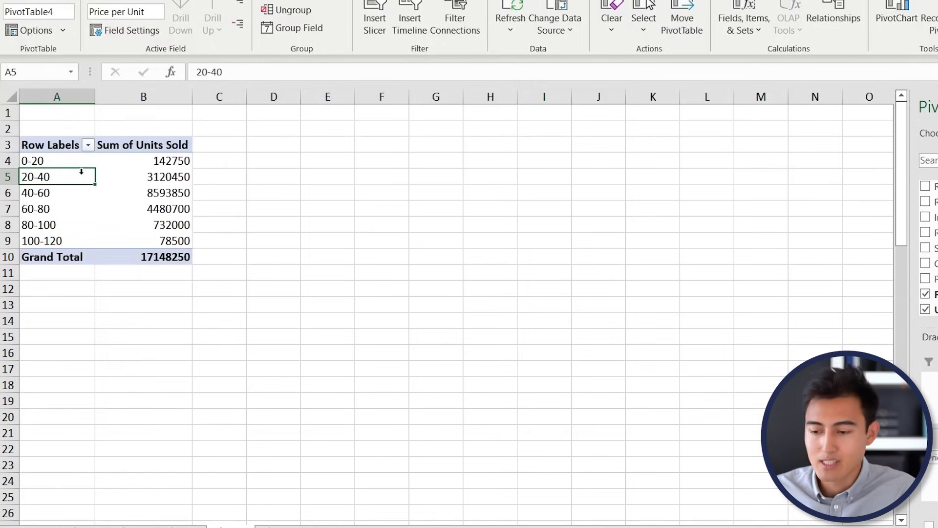
- Step the selection through the price bands and back to the 0-20 band
key(Up)
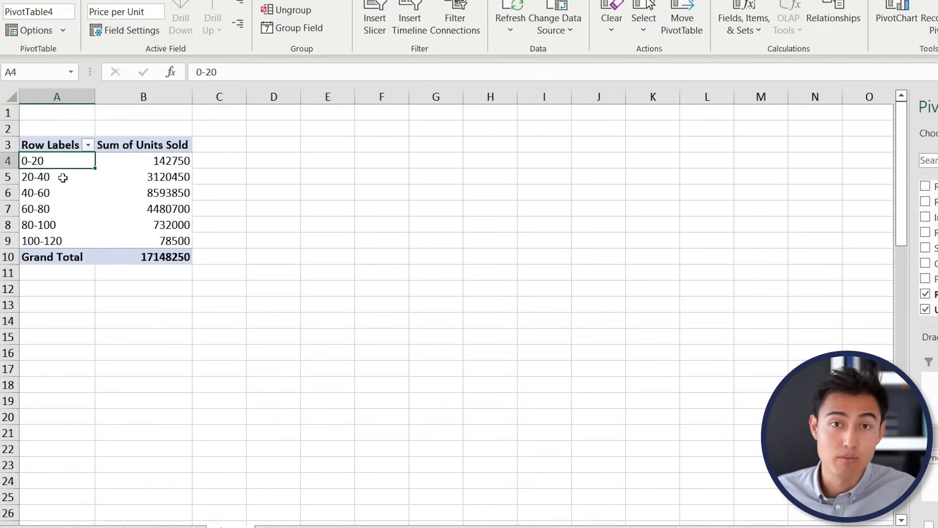
key(Down)
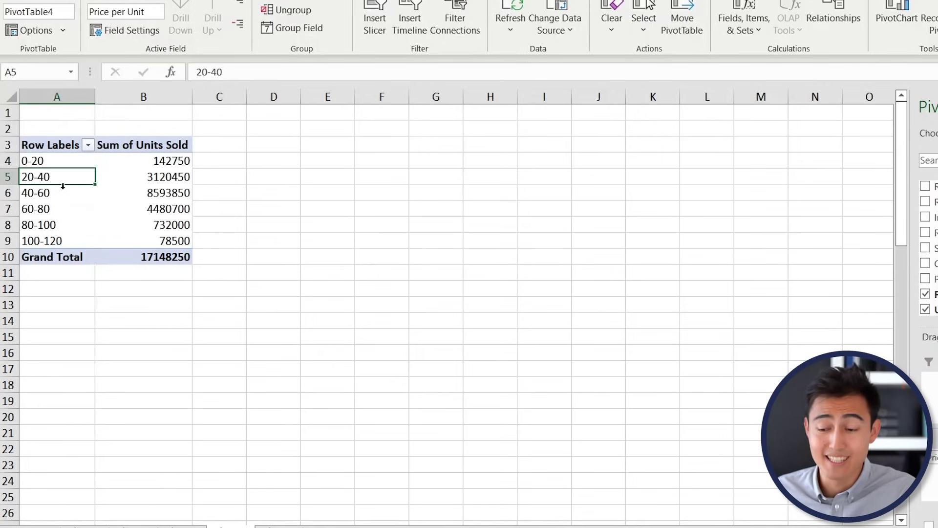
key(Down)
key(Down)
key(Right)
key(Right)
key(Up)
key(Up)
key(Up)
key(Left)
key(Left)
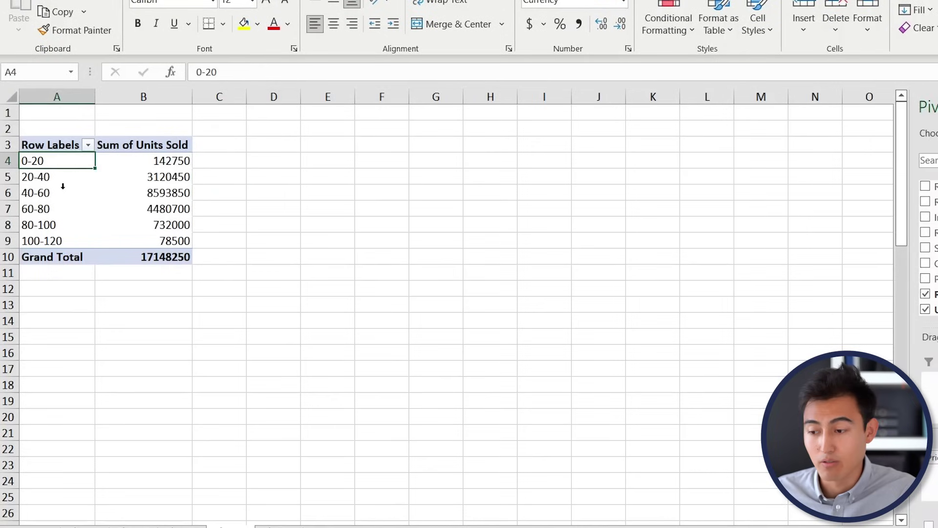
- Insert a clustered column PivotChart of units sold per price band and place it beside the pivot table
key(Down)
key(Right)
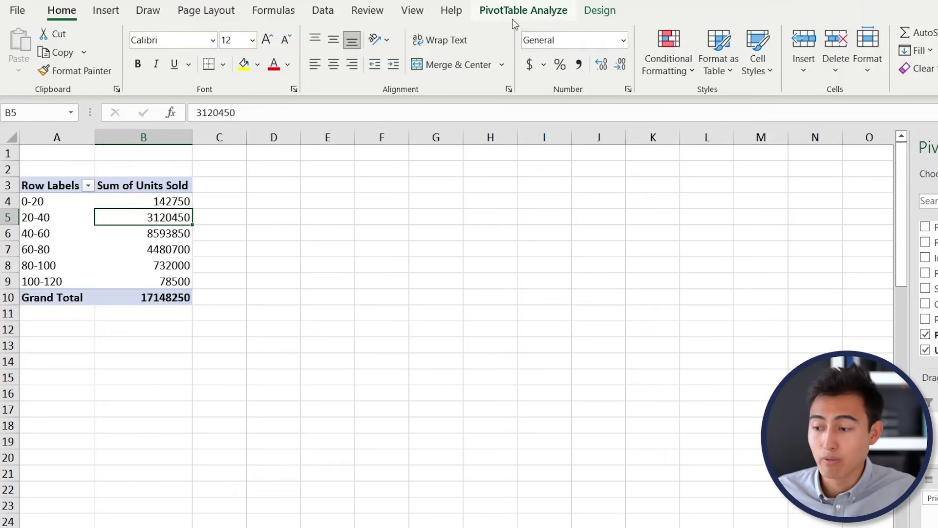
click(513, 19)
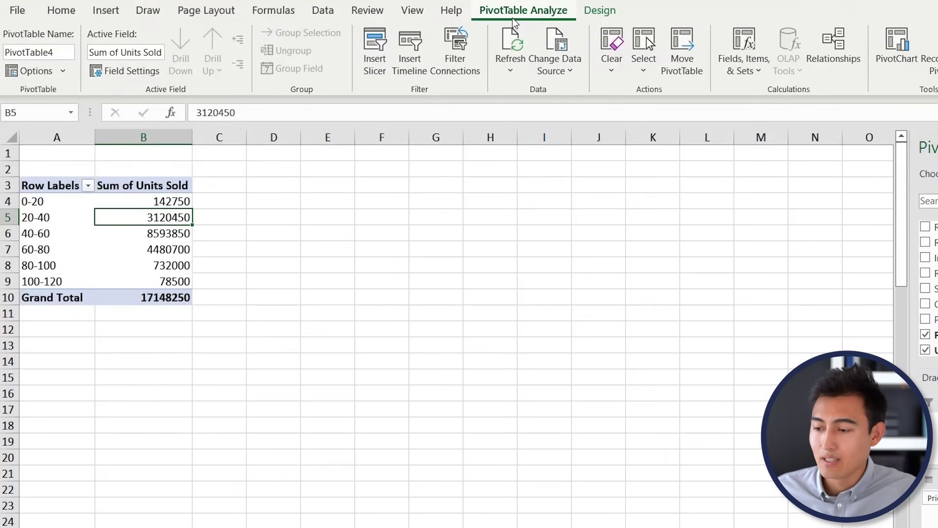
click(902, 45)
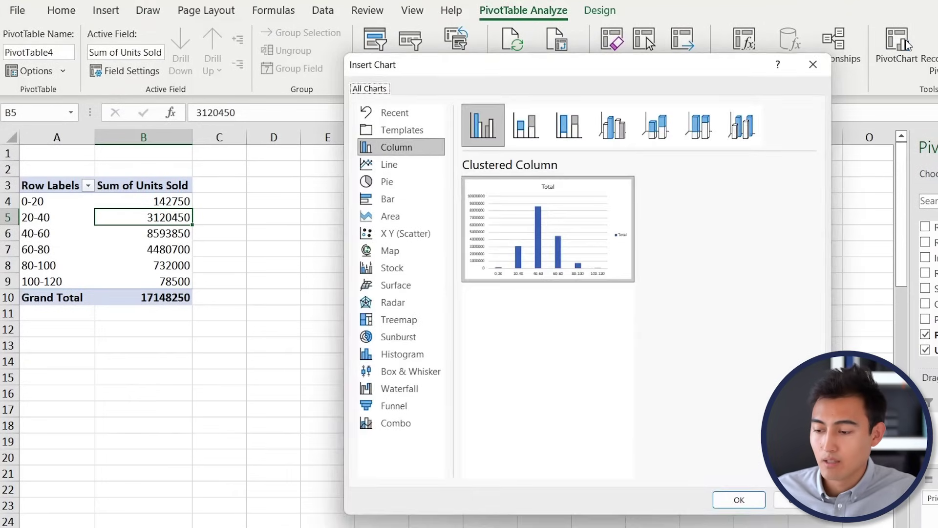
key(Return)
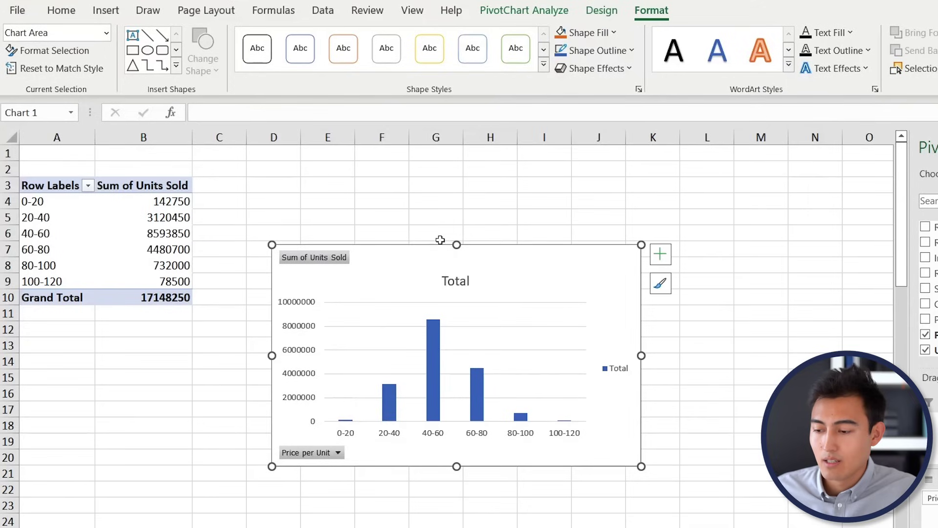
drag(433, 245, 403, 215)
click(380, 182)
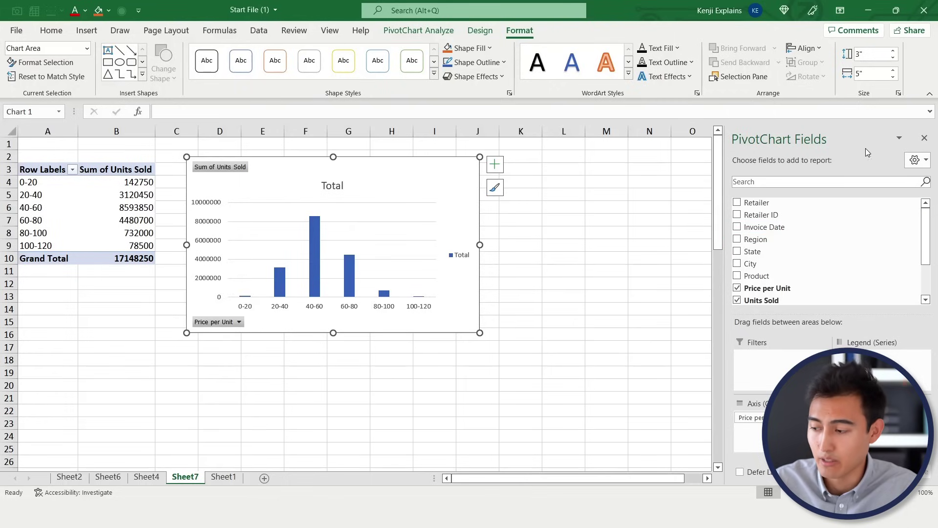
- Add a Product slicer to the right of the chart and filter it to Women's Apparel
right_click(781, 275)
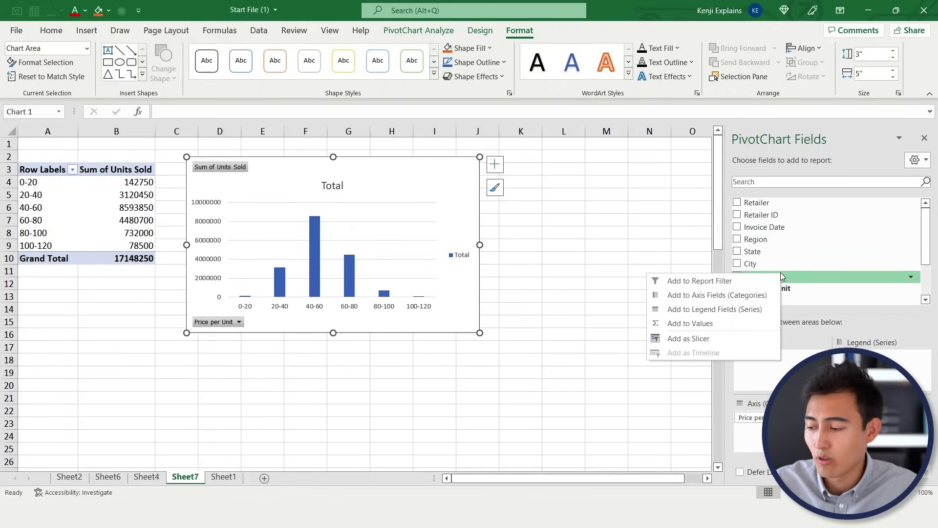
click(724, 338)
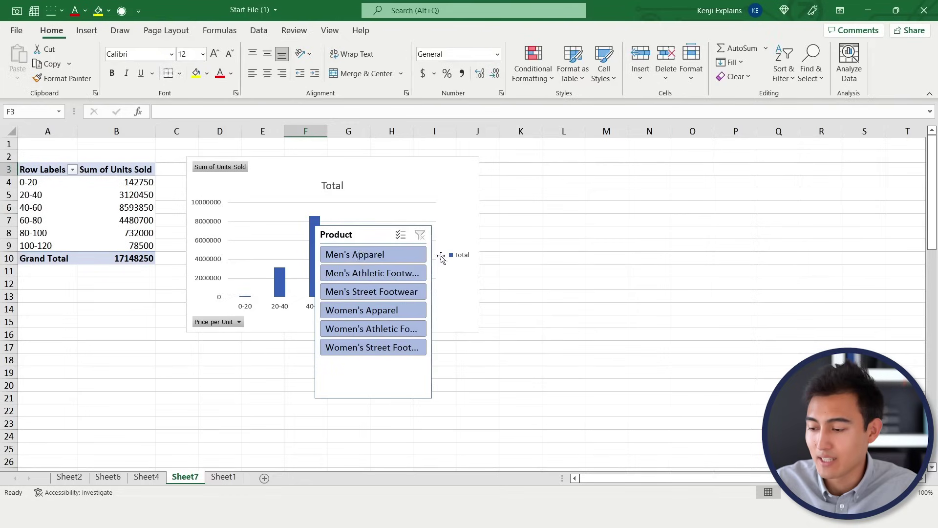
drag(370, 228, 550, 160)
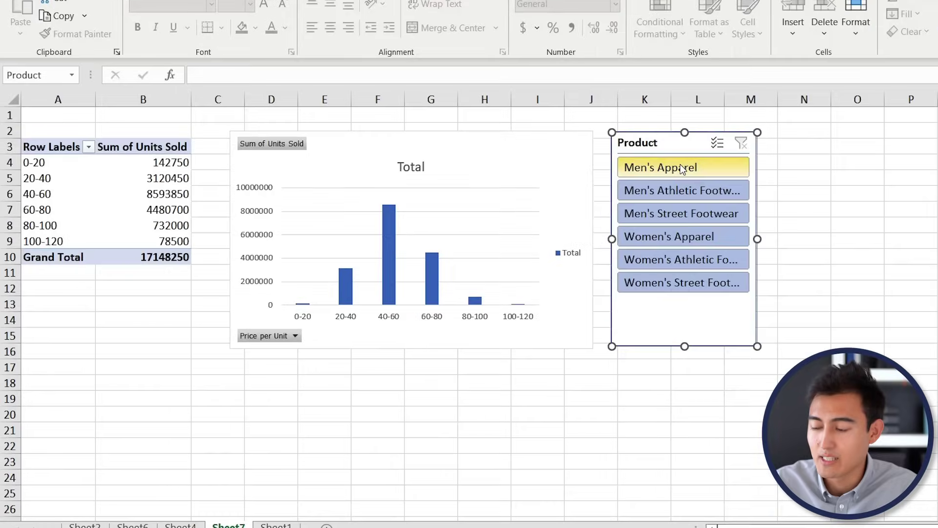
click(553, 186)
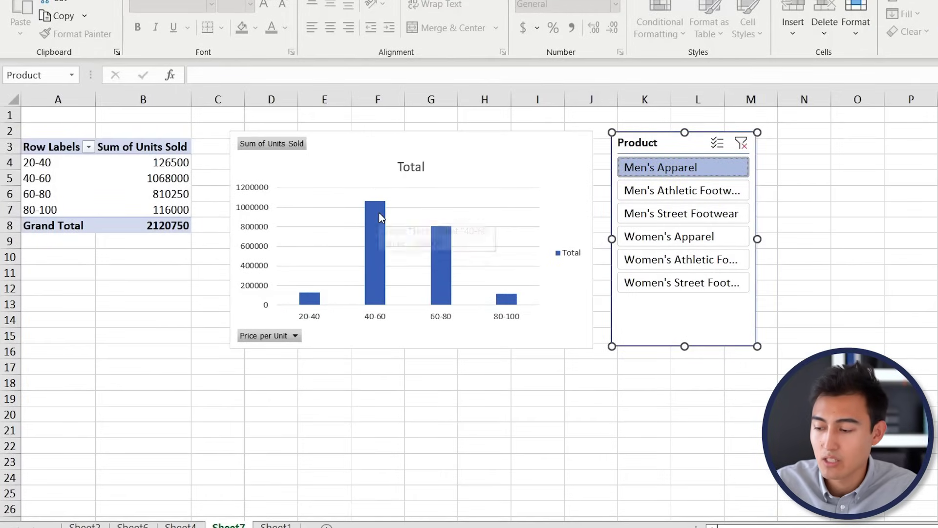
click(683, 240)
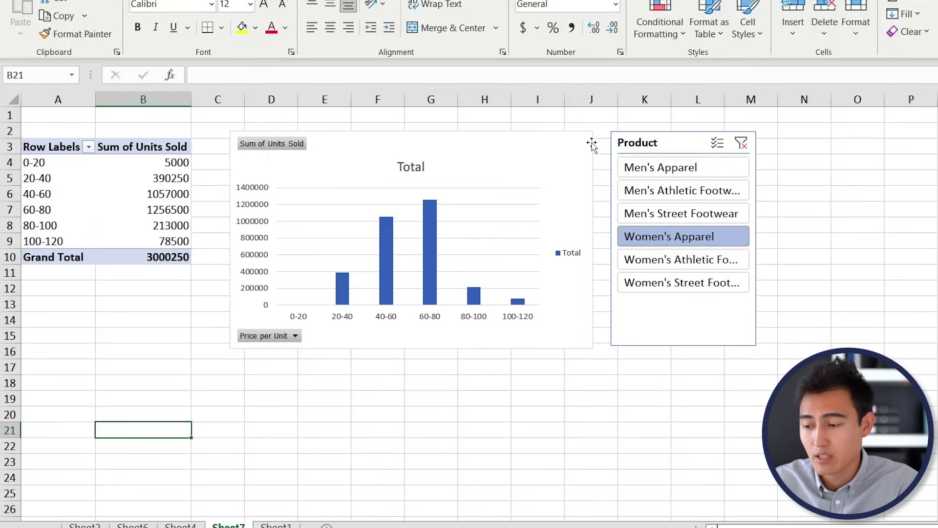
- Hide the price-range chart's field buttons and delete its legend
click(587, 144)
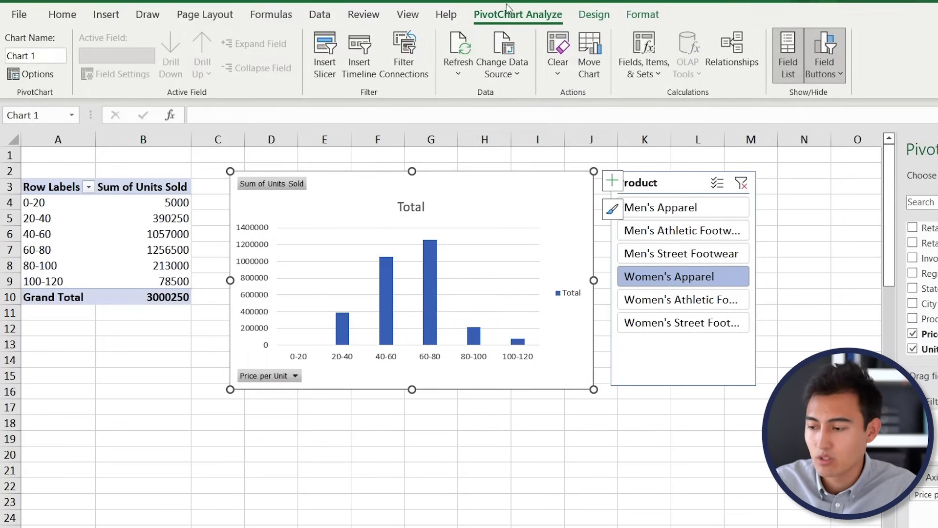
click(823, 36)
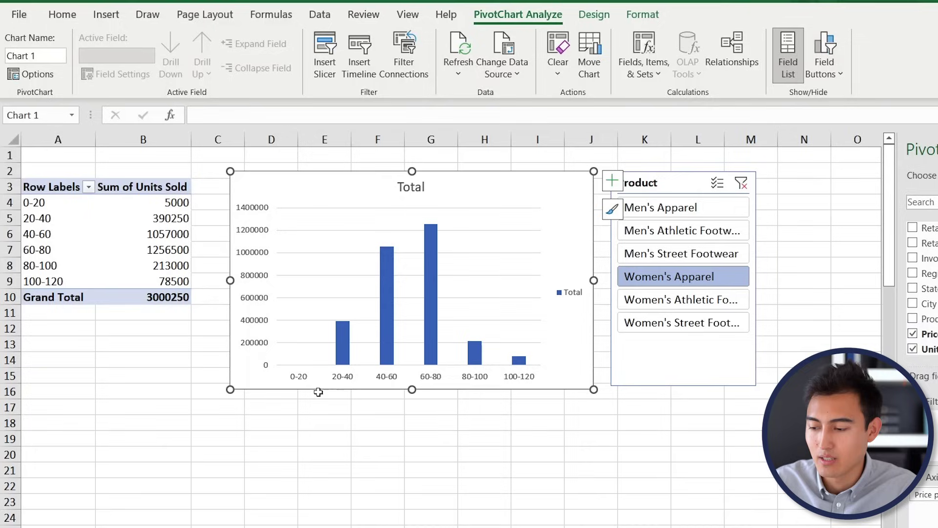
click(573, 293)
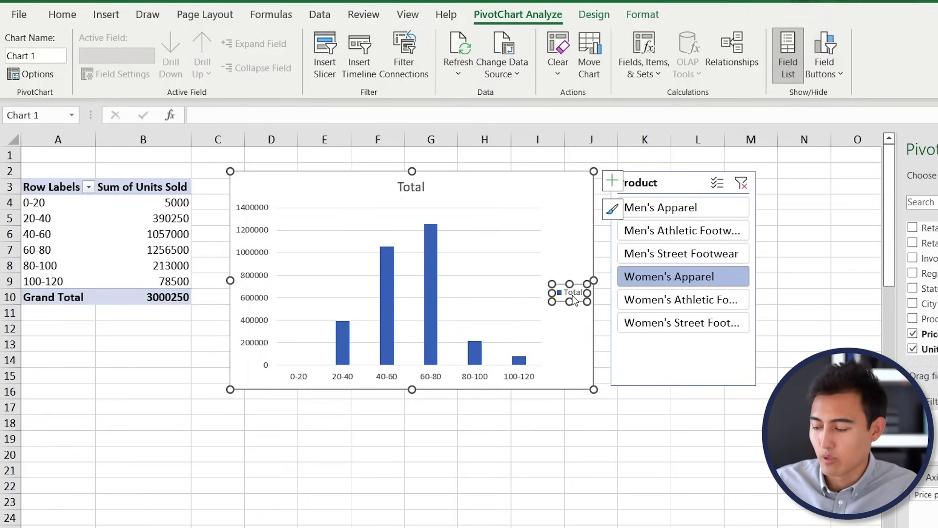
key(Delete)
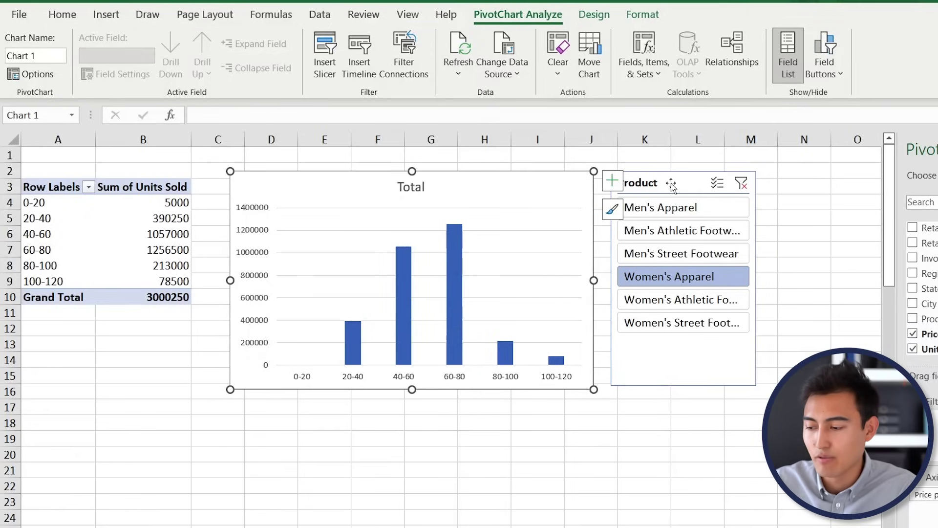
- Try Men's Apparel and Men's Athletic Footwear with slicer Multi-Select, then clear the product filter
click(672, 185)
click(682, 210)
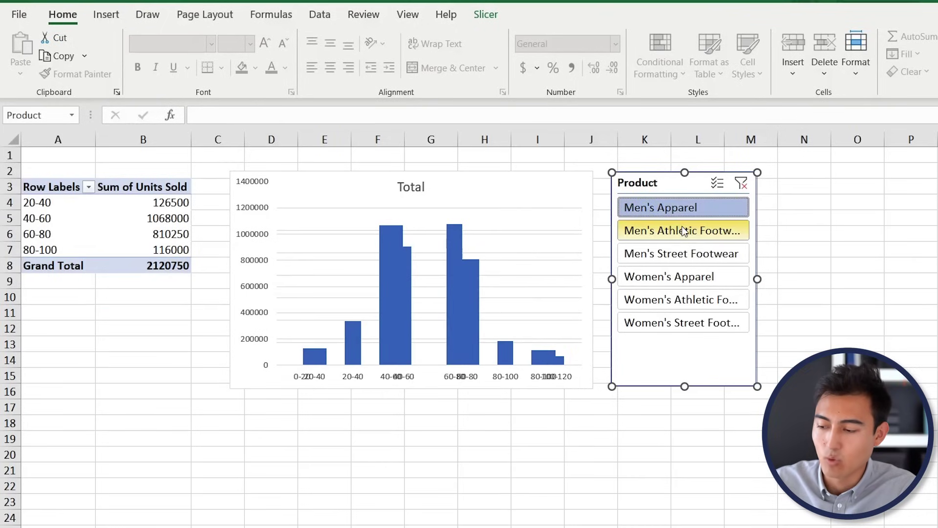
click(683, 232)
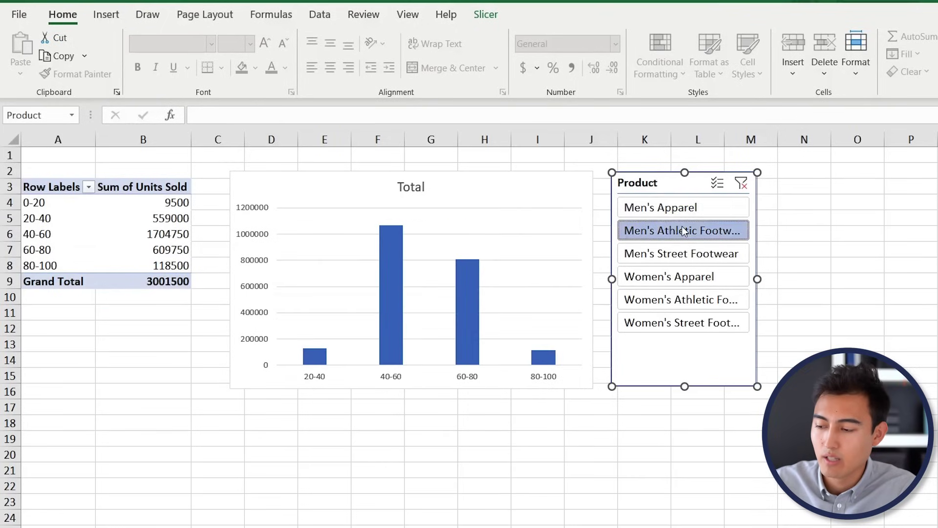
click(721, 188)
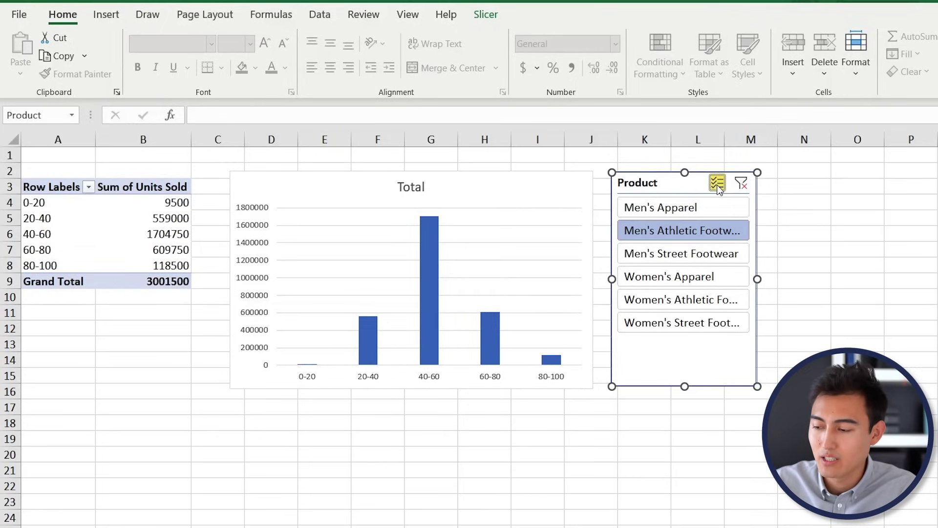
click(683, 206)
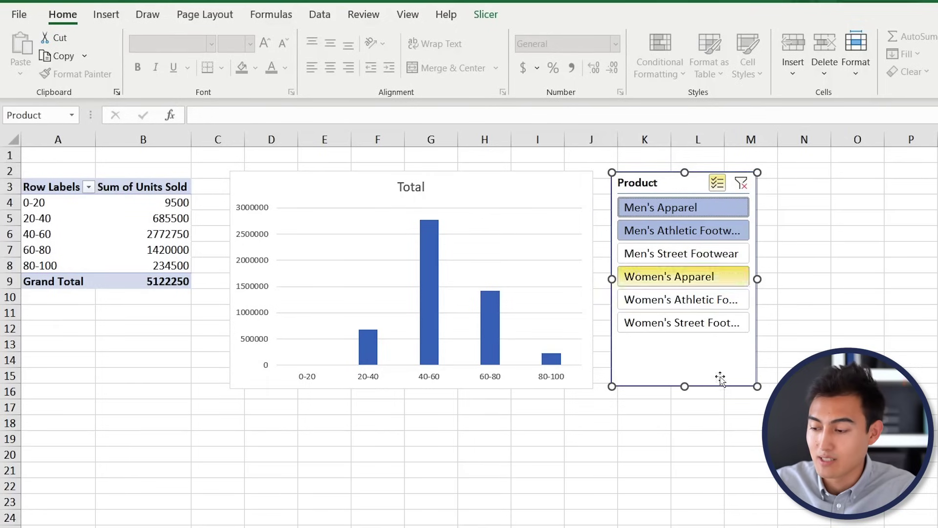
click(743, 184)
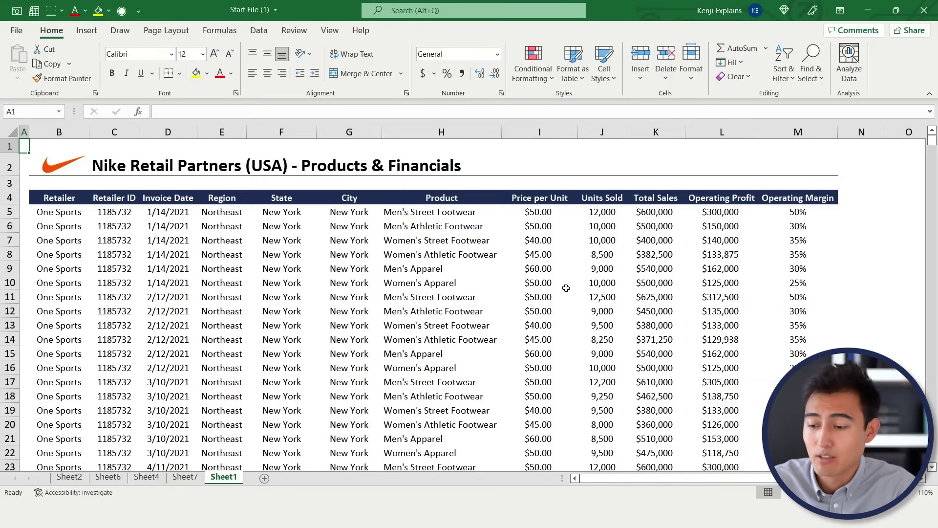
- Create a new PivotTable from the sales data table on a new worksheet
click(234, 227)
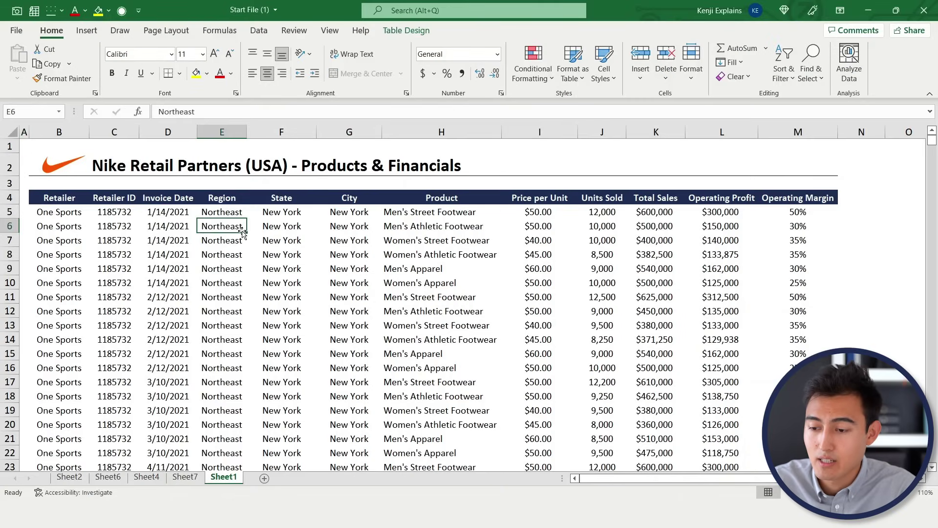
click(86, 30)
click(22, 51)
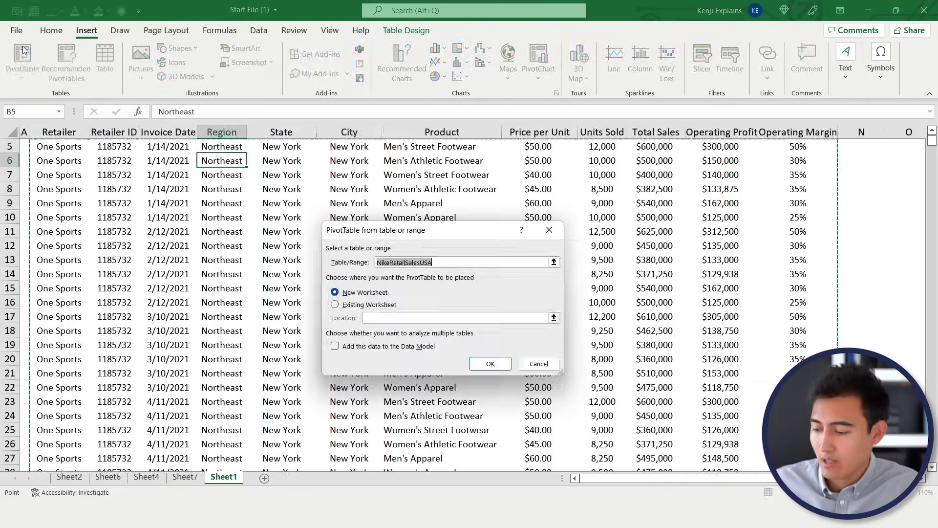
key(Return)
- Sum Total Sales and Operating Profit as values, with Invoice Date months as rows
scroll(782, 244, down, 2)
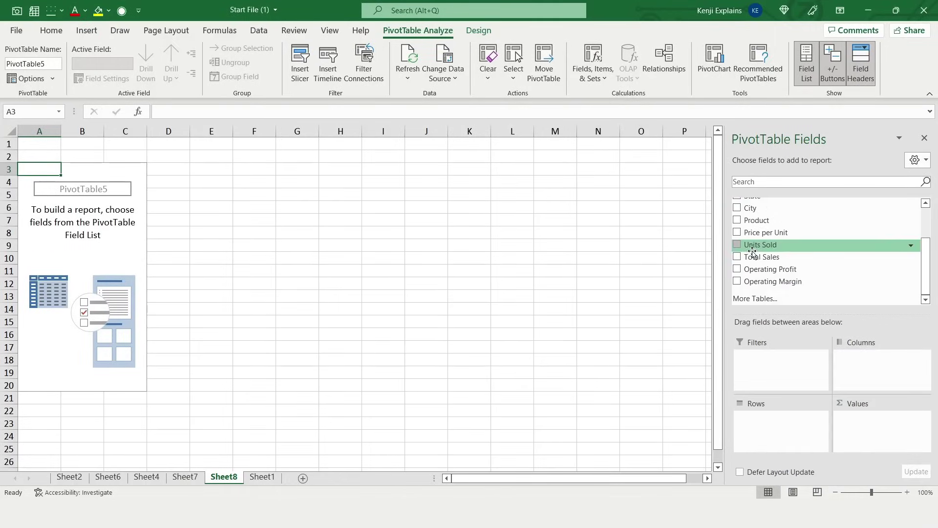
drag(759, 256, 874, 430)
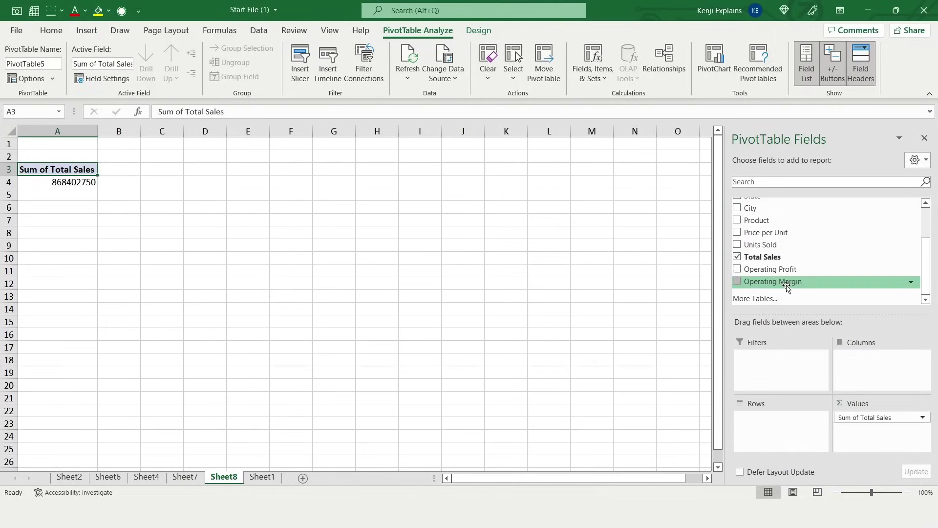
drag(773, 269, 865, 436)
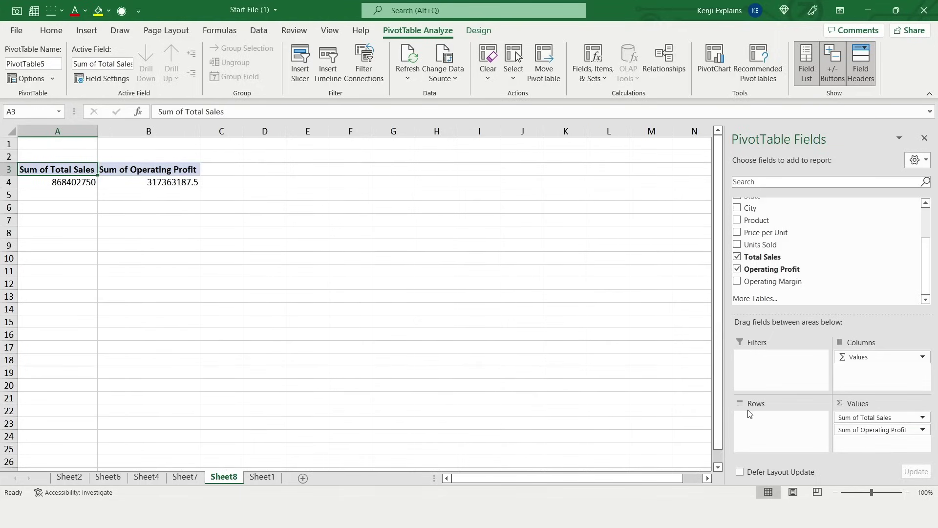
scroll(782, 245, up, 4)
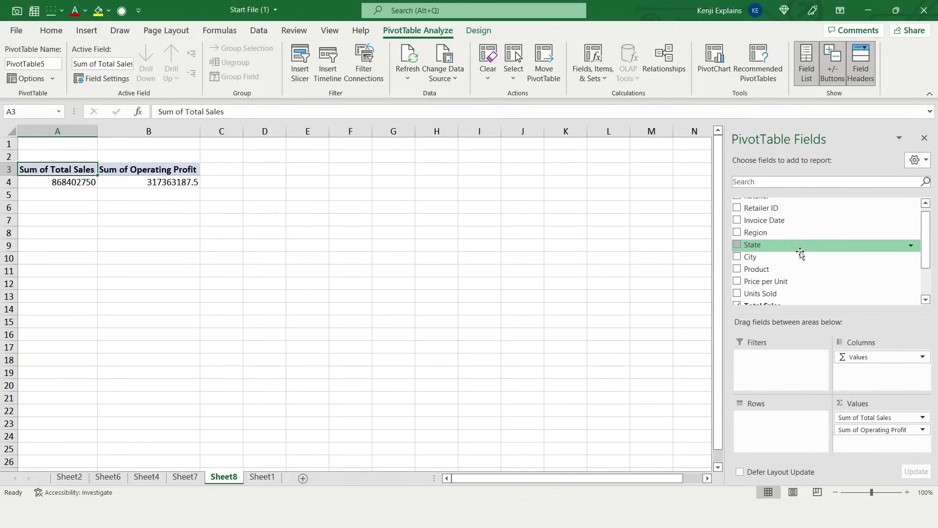
drag(765, 220, 642, 422)
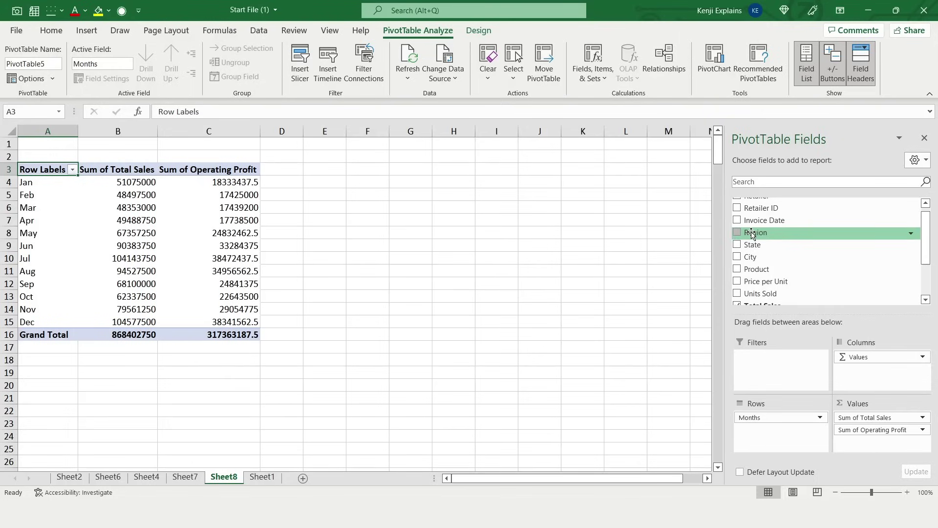
- Put Region in the pivot's Filters area and leave it set to (All)
drag(751, 233, 789, 357)
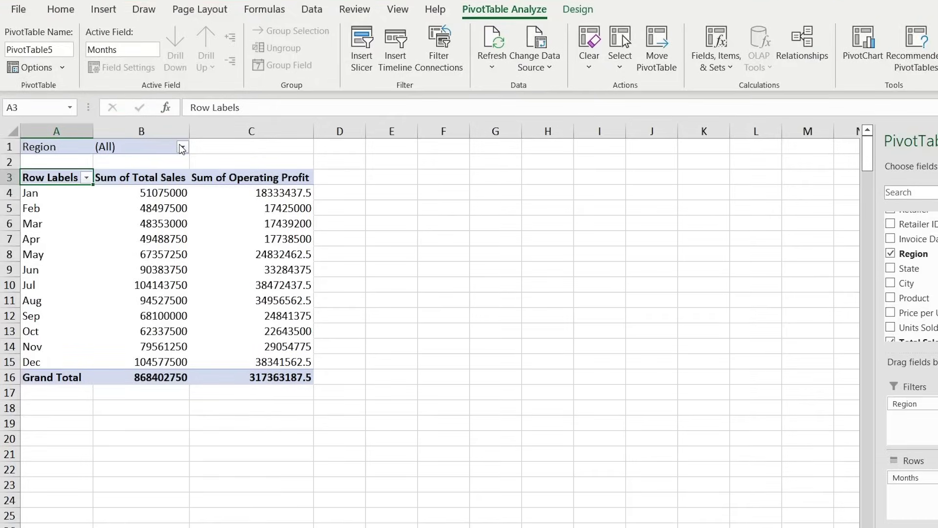
click(183, 147)
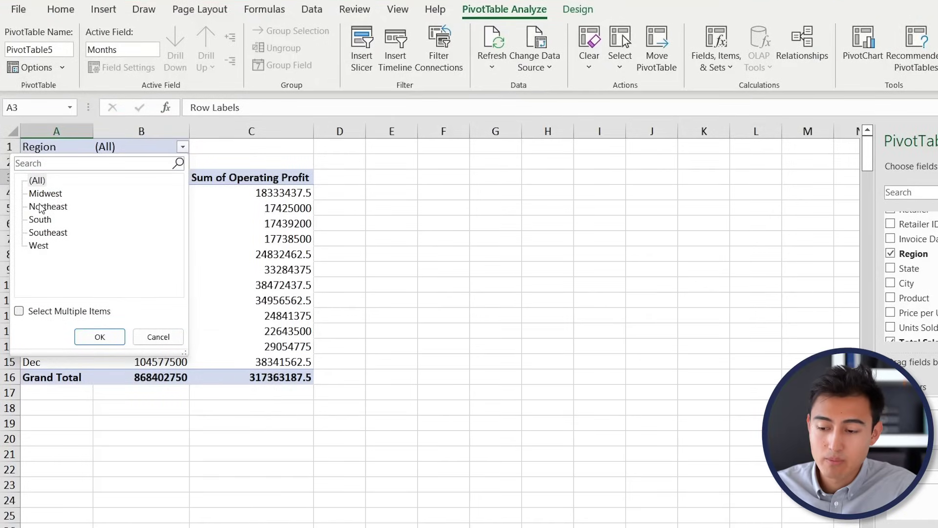
click(97, 338)
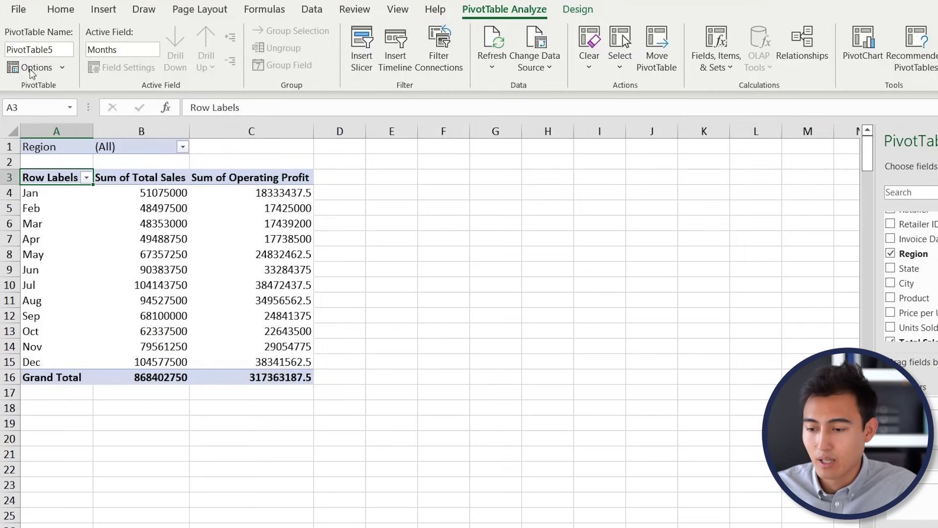
- Run Show Report Filter Pages on Region to make one pivot sheet per region
click(62, 69)
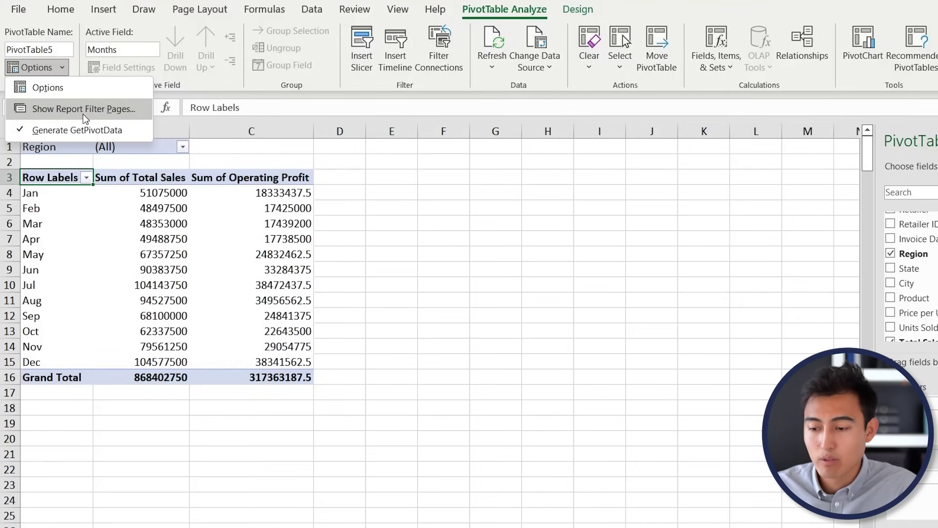
click(104, 114)
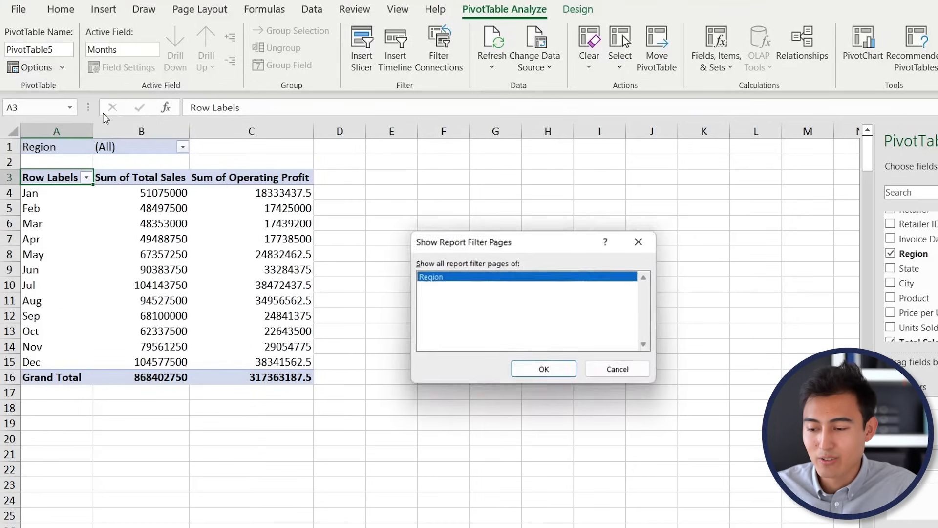
click(543, 369)
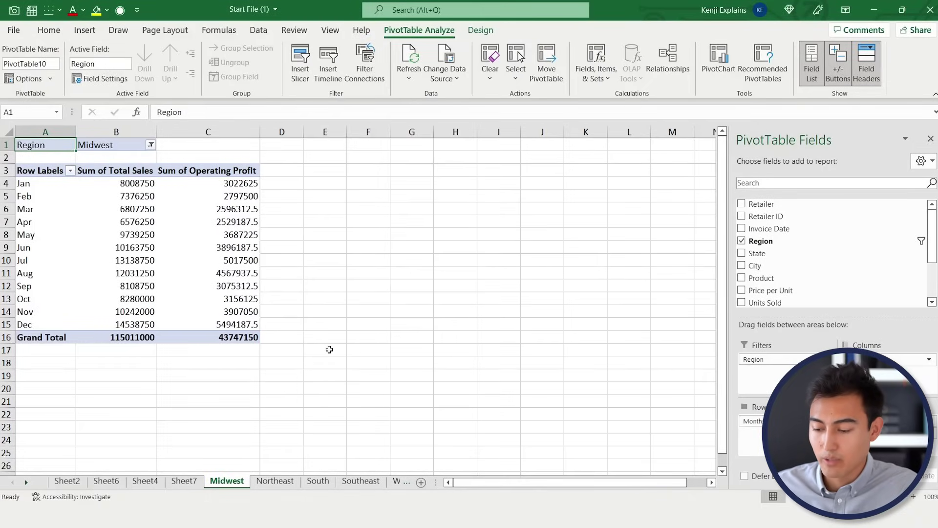
- Page through the new region sheets, ending on the Northeast sheet
key(ctrl+Page_Down)
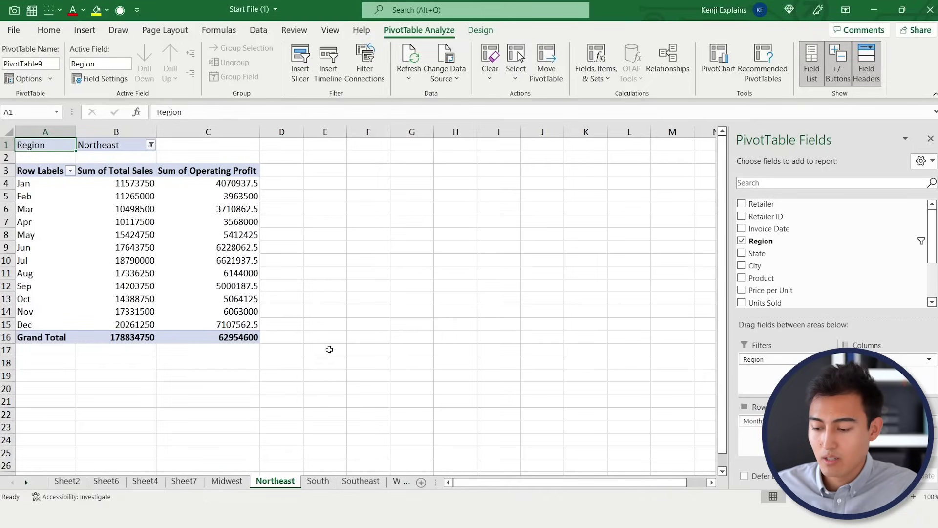
click(309, 489)
key(ctrl+Page_Down)
key(ctrl+Page_Down)
key(ctrl+Page_Down)
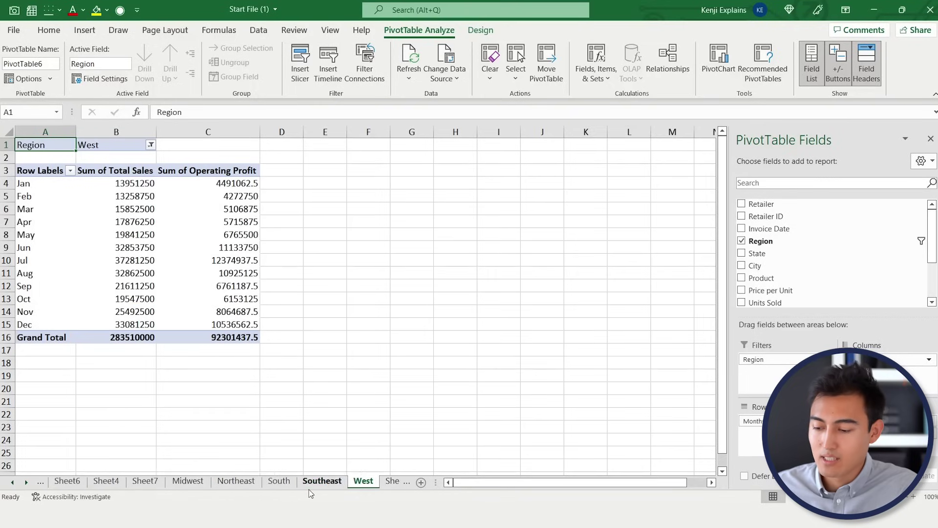
key(ctrl+Page_Up)
key(ctrl+Page_Up)
key(ctrl+Page_Up)
key(ctrl+Page_Up)
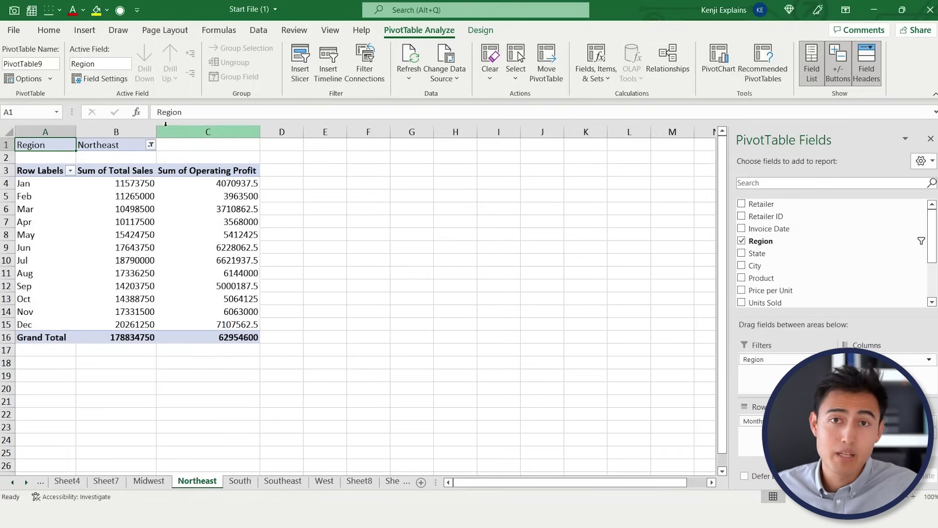
mouse_move(210, 179)
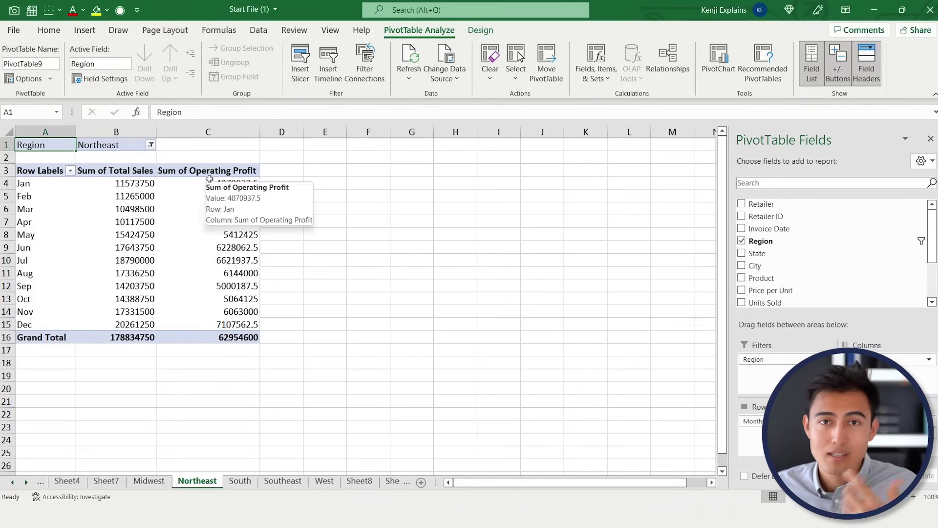